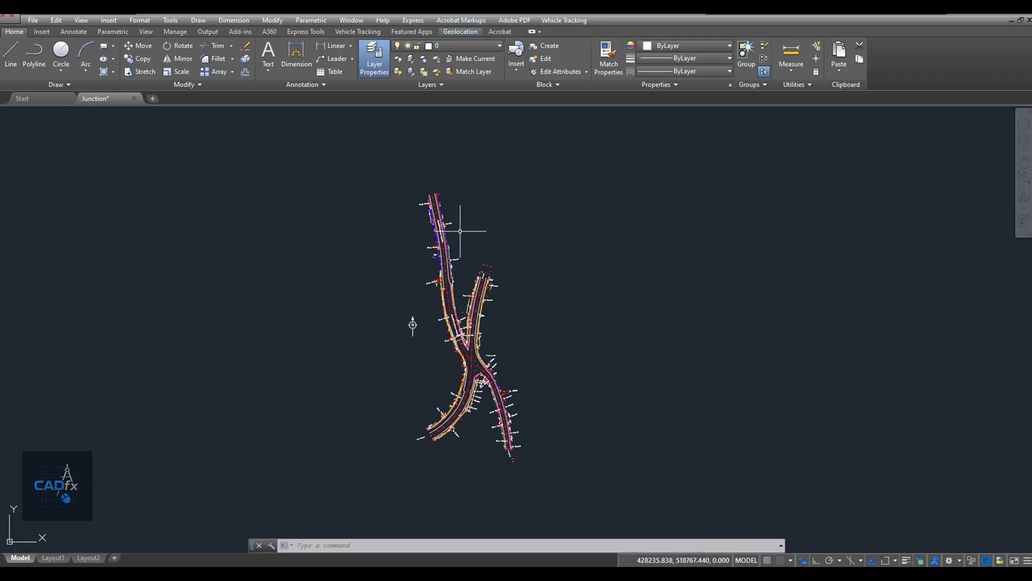
# Inspect the Junction drawing's northern branches and centre in AutoCAD, then switch to Google Earth Pro
pyautogui.scroll(4, 460, 229)
pyautogui.moveTo(428, 318); pyautogui.dragTo(426, 185, button='middle')
pyautogui.scroll(2, 450, 349)
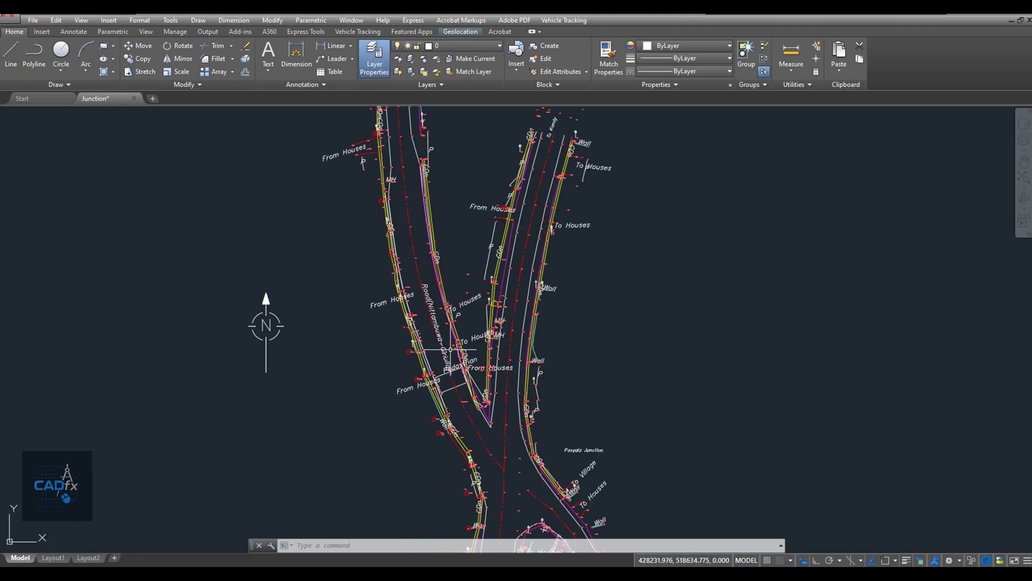
pyautogui.moveTo(451, 349); pyautogui.dragTo(432, 235, button='middle')
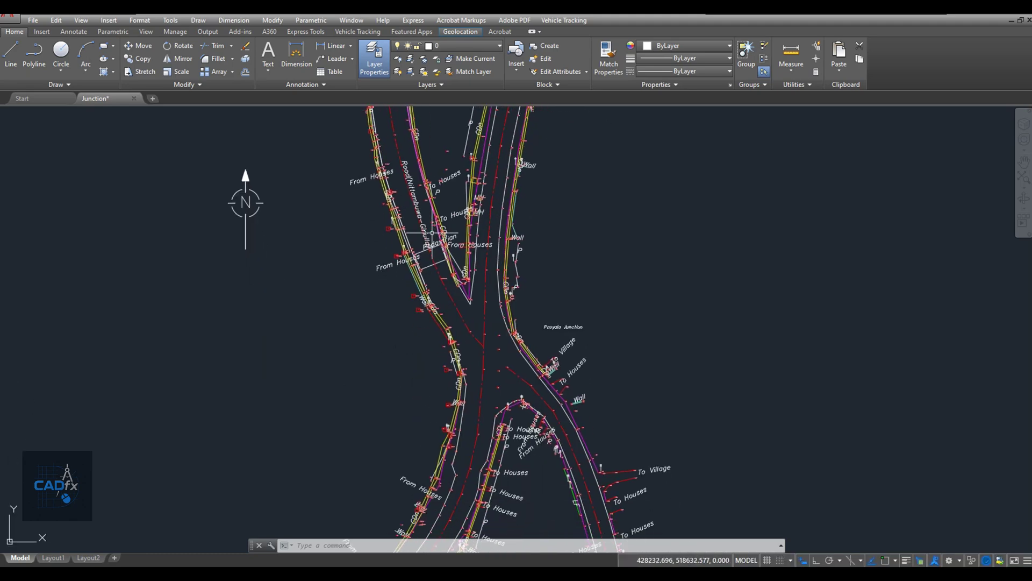
pyautogui.scroll(-2, 431, 235)
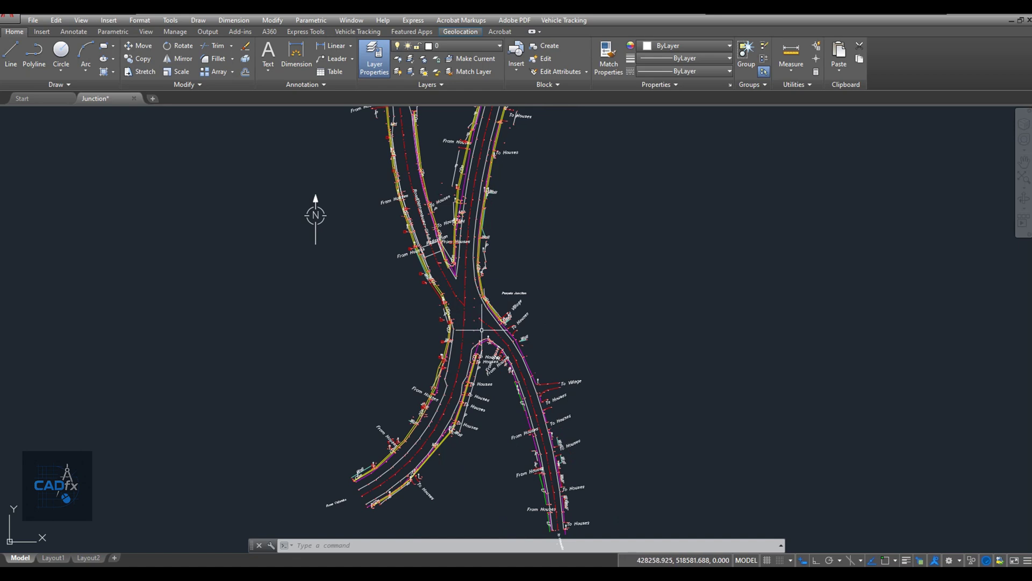
pyautogui.scroll(-3, 523, 309)
pyautogui.moveTo(483, 238); pyautogui.dragTo(454, 300, button='middle')
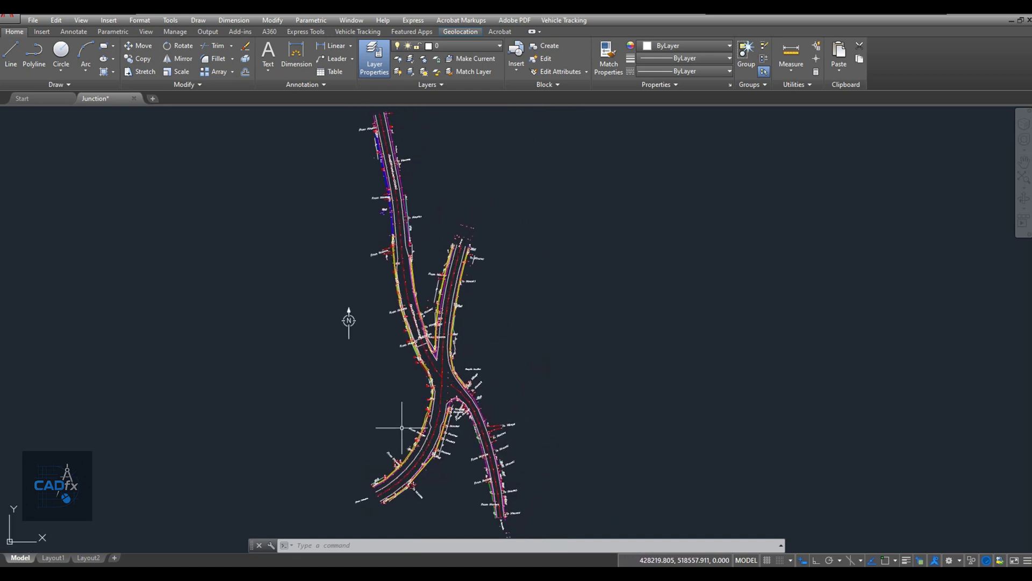
pyautogui.click(389, 530)
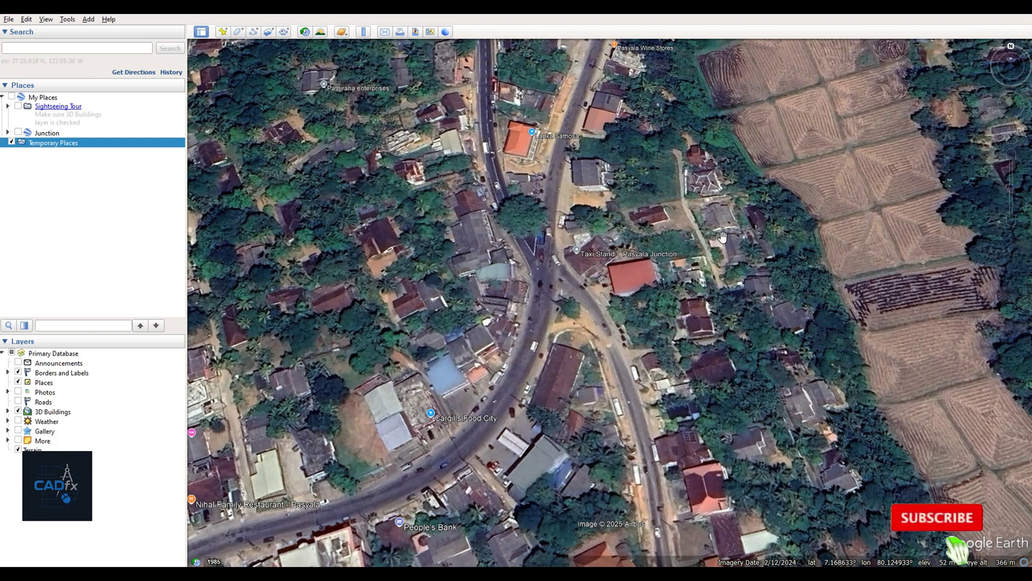
# Pan and zoom the satellite map to survey the Pasyala Junction surroundings
pyautogui.moveTo(720, 182); pyautogui.dragTo(601, 234)
pyautogui.scroll(-3, 601, 234)
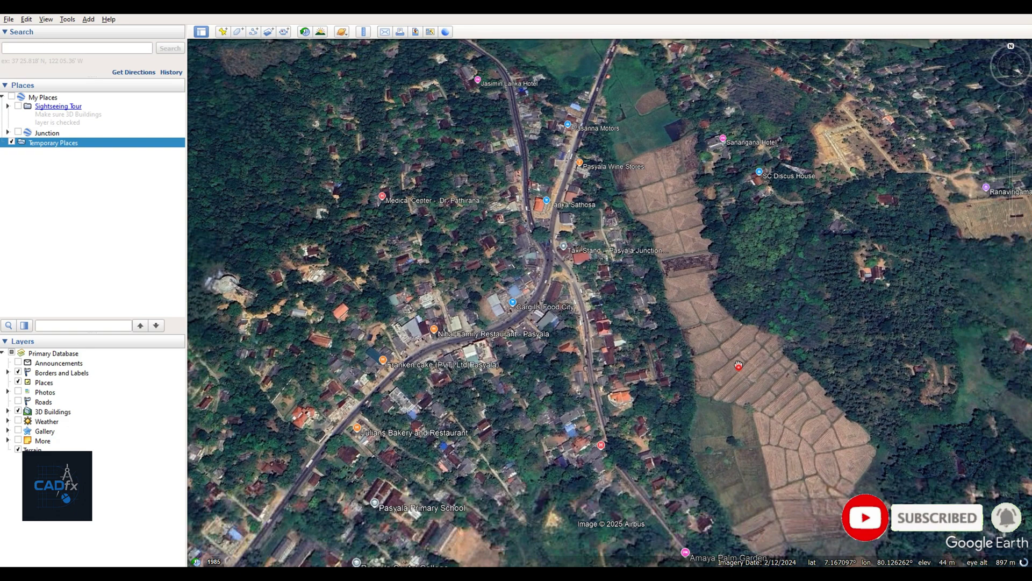
pyautogui.moveTo(739, 365); pyautogui.dragTo(721, 299)
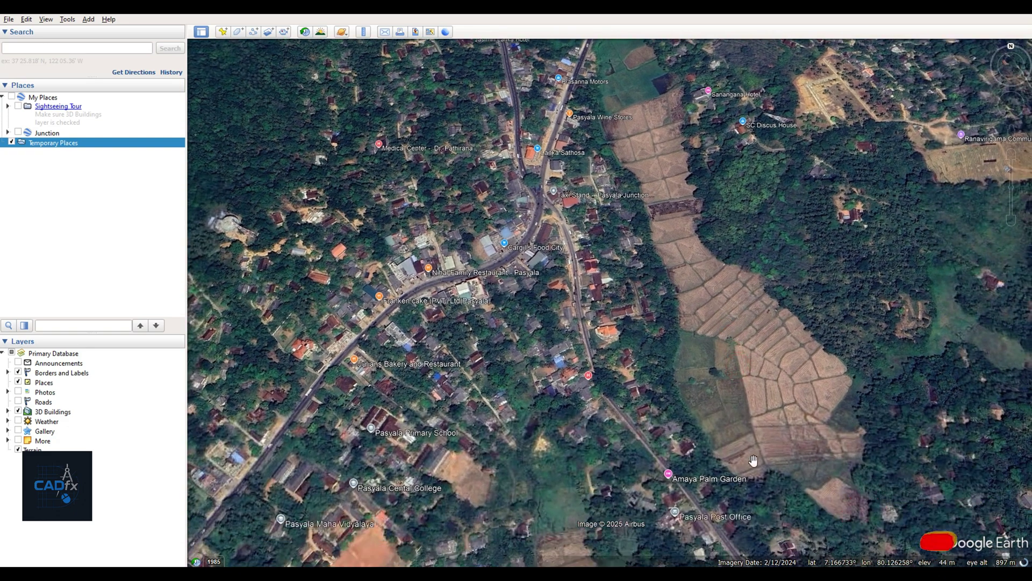
pyautogui.scroll(2, 699, 279)
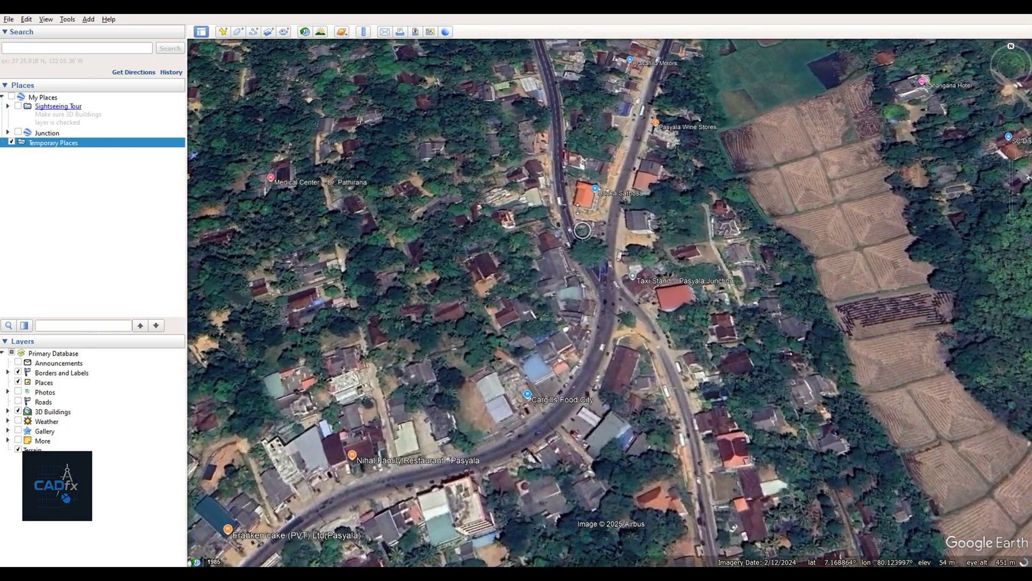
pyautogui.scroll(2, 586, 269)
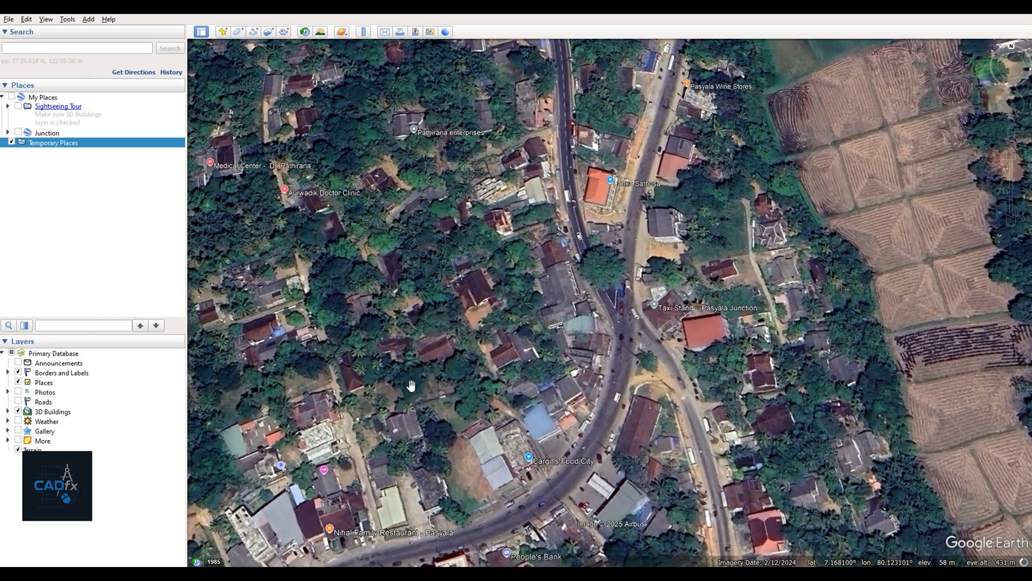
pyautogui.click(410, 556)
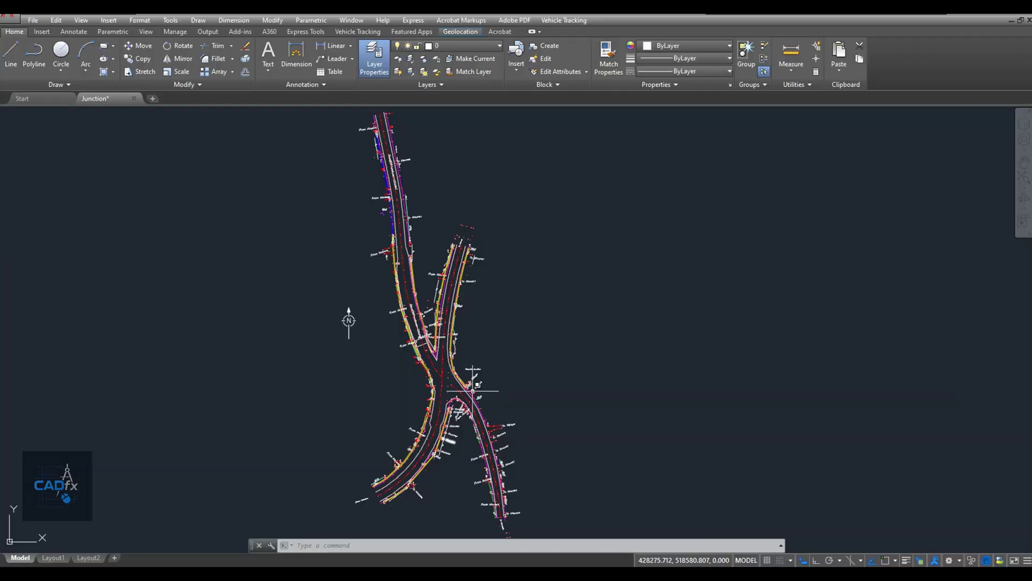
pyautogui.moveTo(488, 369); pyautogui.dragTo(530, 357, button='middle')
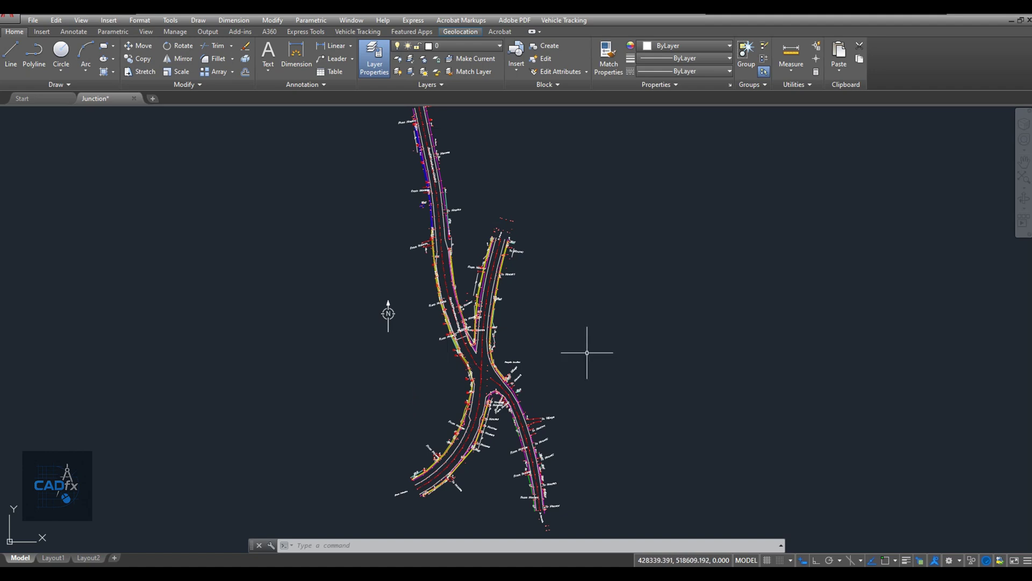
pyautogui.moveTo(587, 352); pyautogui.dragTo(595, 352, button='middle')
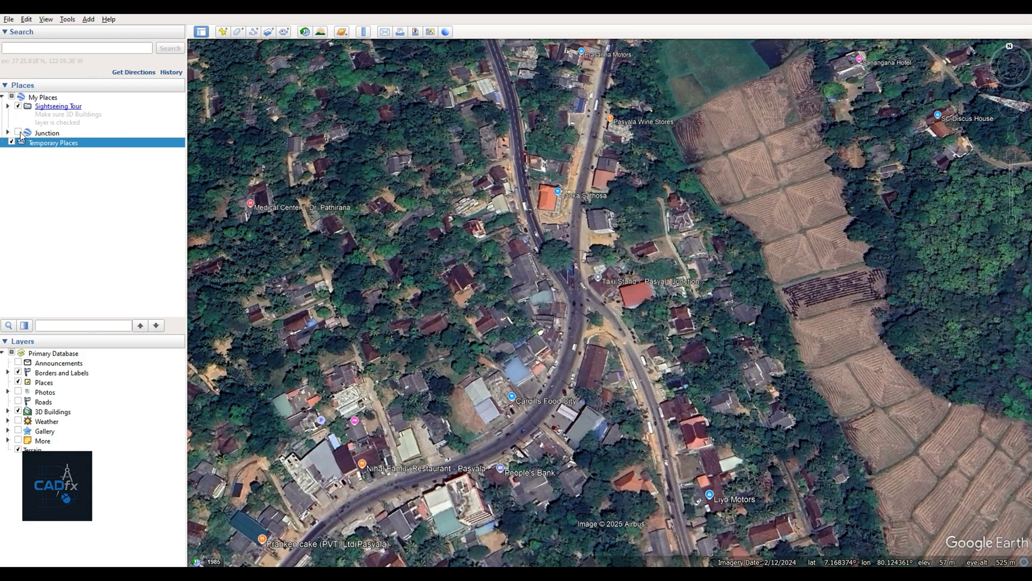
# Show the Junction road overlay and bring its northern road branches into view
pyautogui.doubleClick(21, 135)
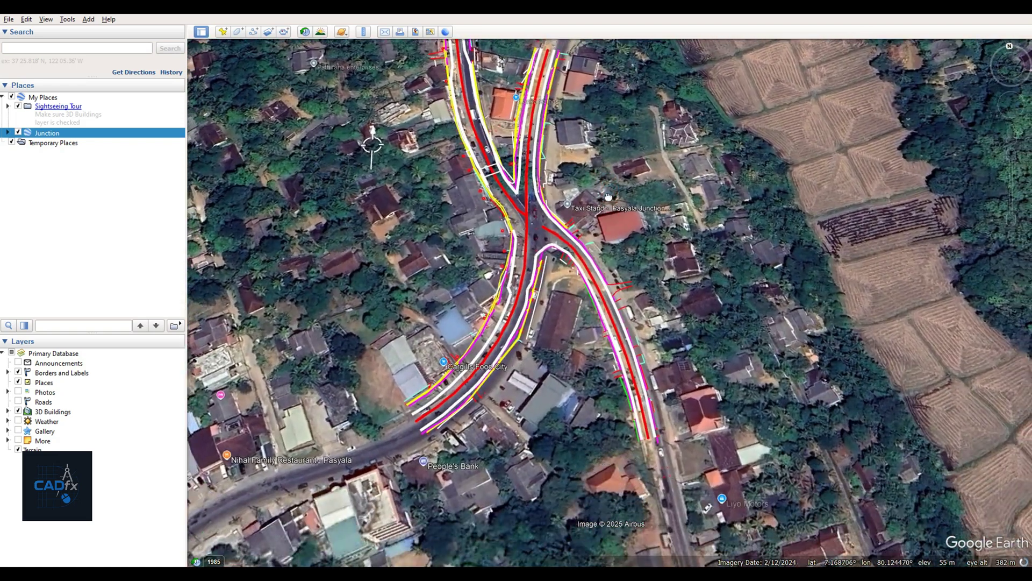
pyautogui.moveTo(608, 197); pyautogui.dragTo(610, 263)
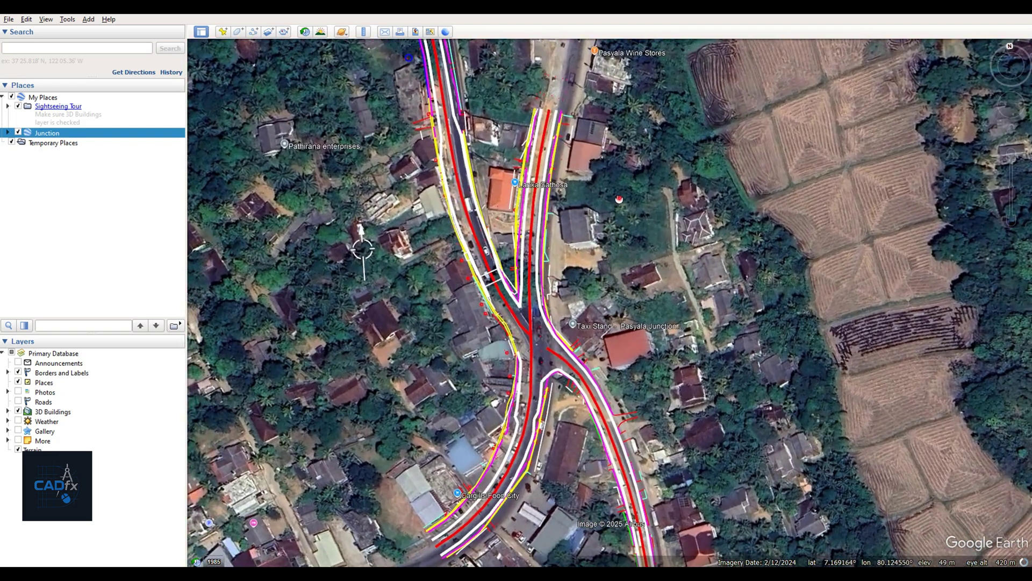
pyautogui.moveTo(608, 162); pyautogui.dragTo(651, 237)
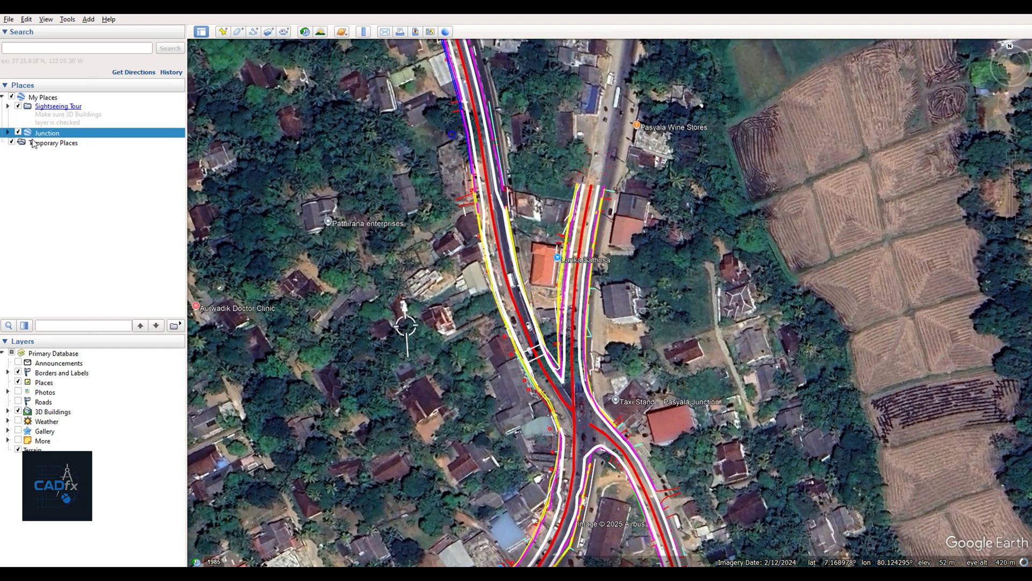
# Create a folder named 'New Data' under Temporary Places
pyautogui.click(34, 143)
pyautogui.rightClick(34, 144)
pyautogui.moveTo(97, 159)
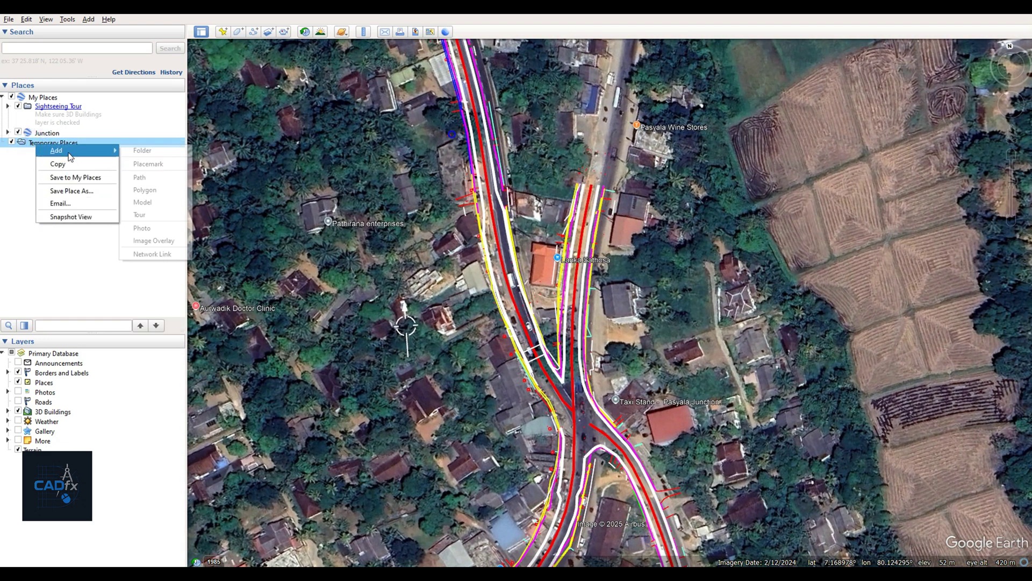
pyautogui.click(146, 153)
pyautogui.write('New Data')
pyautogui.click(323, 426)
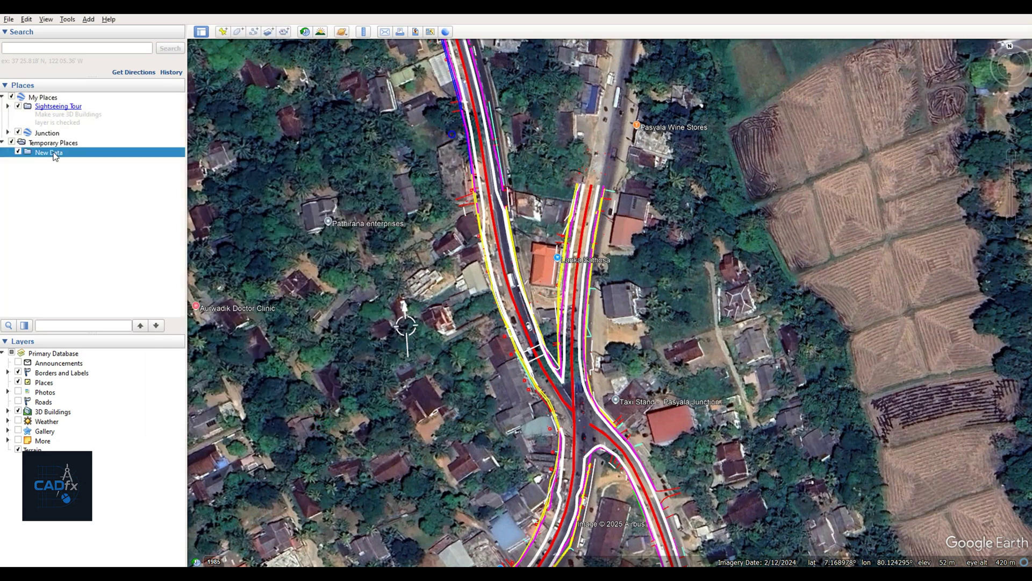
# Cancel an initial polygon and hide the Junction road overlay
pyautogui.click(238, 31)
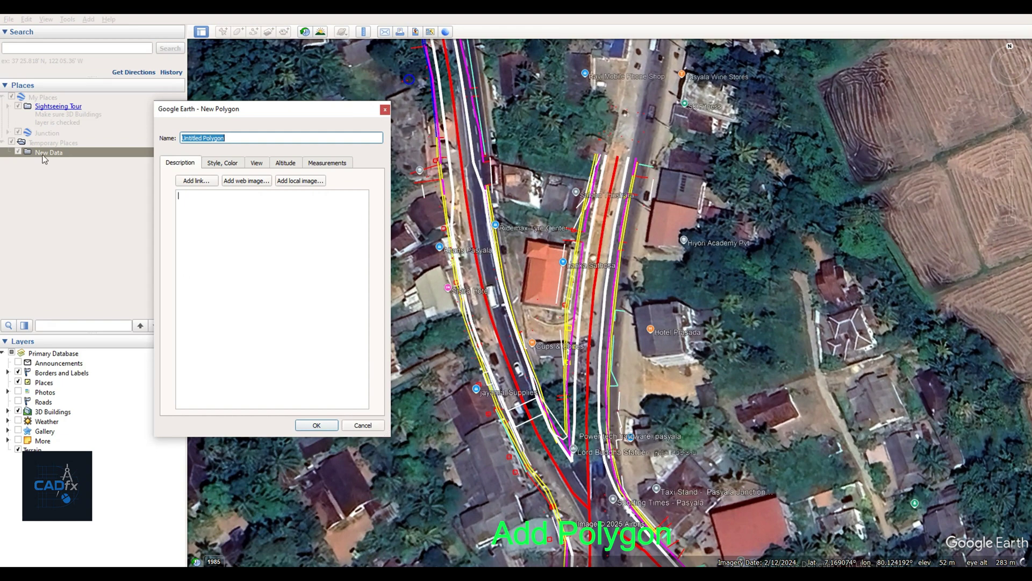
pyautogui.click(366, 425)
pyautogui.click(19, 133)
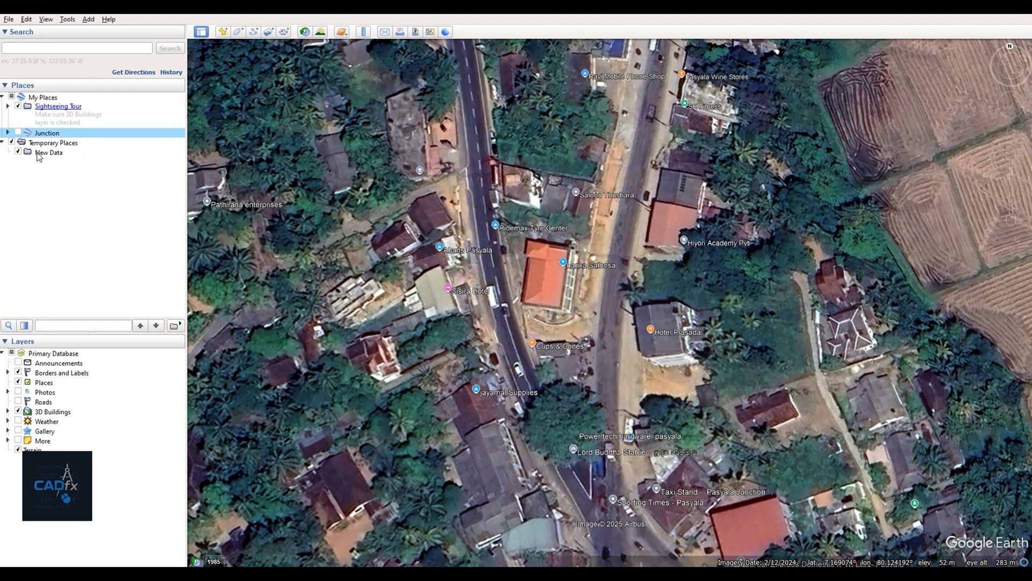
# Start a polygon named 'Building 1' and trace the building's corners beside Lanka Sathosa
pyautogui.click(239, 32)
pyautogui.scroll(2, 560, 273)
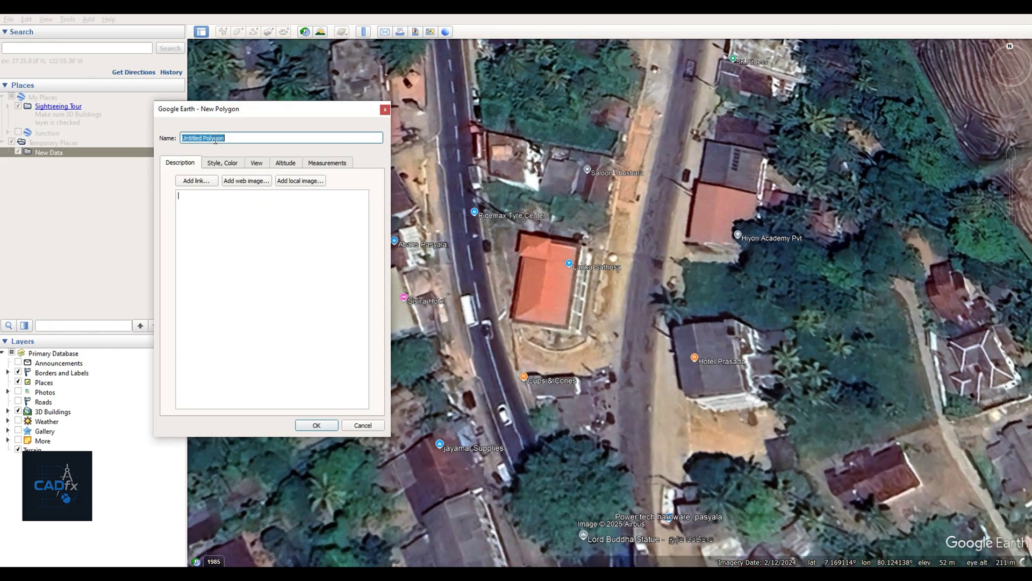
pyautogui.write('Bui')
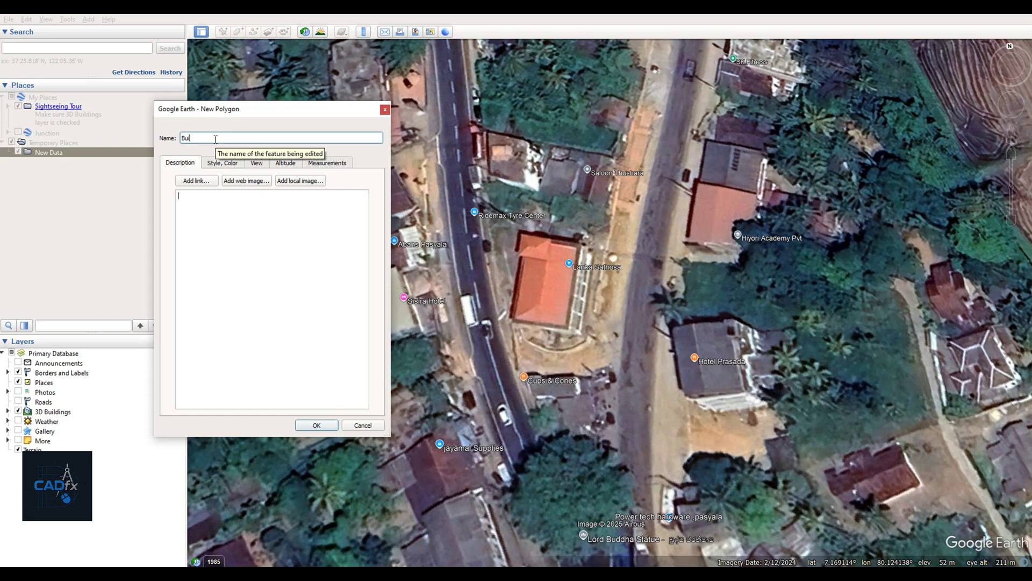
pyautogui.write('lding 1')
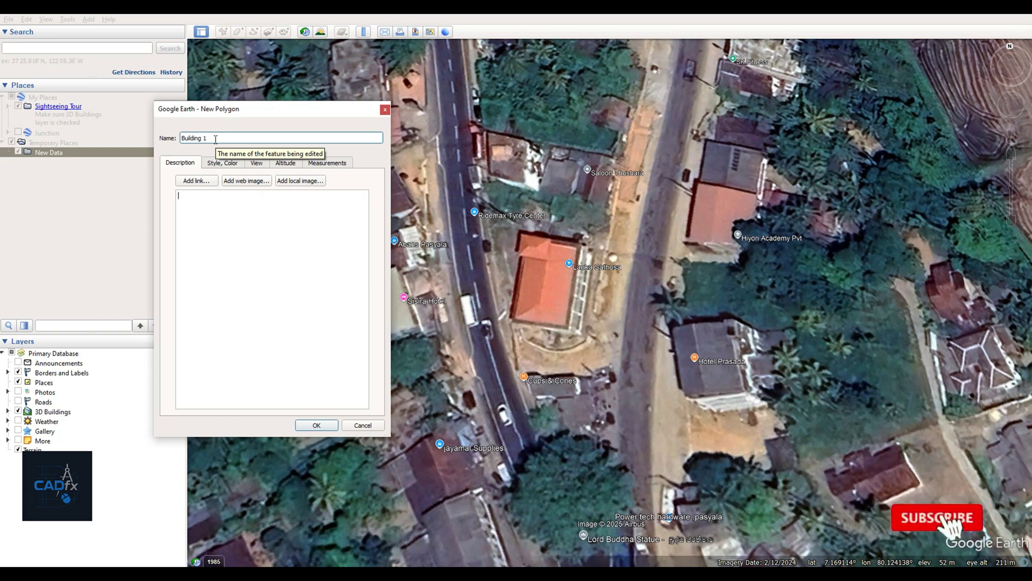
pyautogui.scroll(1, 546, 228)
pyautogui.scroll(2, 462, 248)
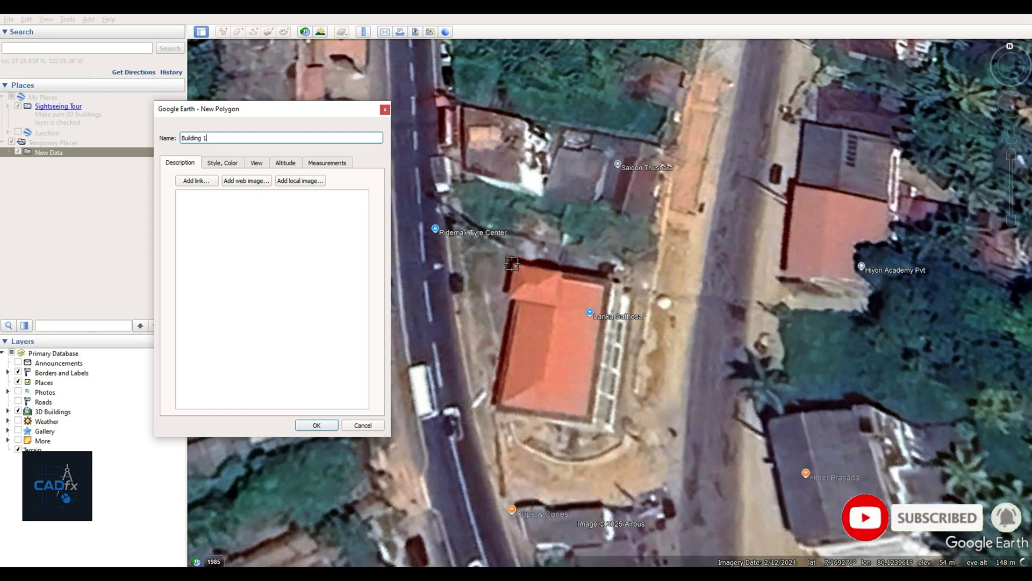
pyautogui.click(512, 264)
pyautogui.click(632, 293)
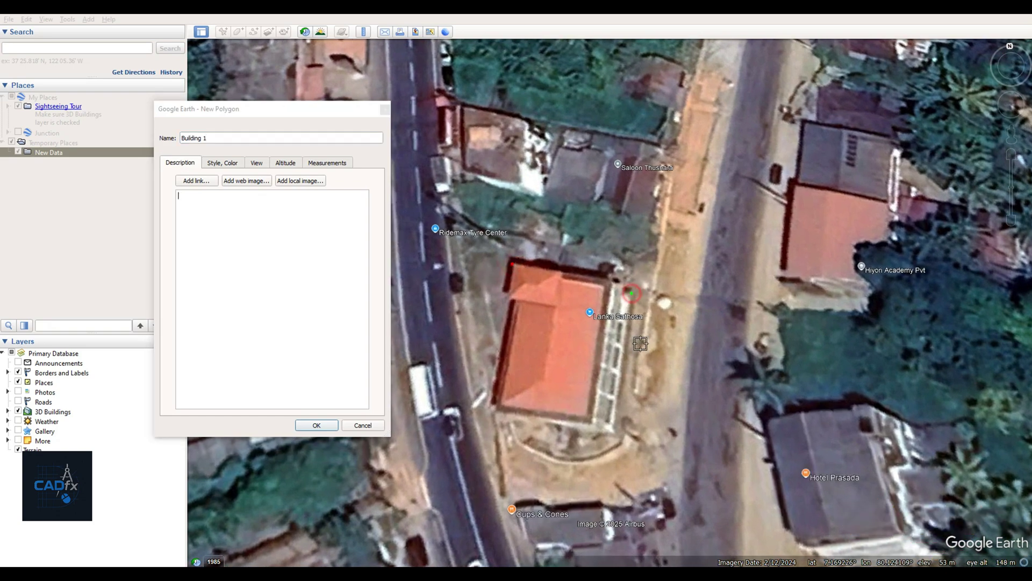
pyautogui.click(611, 429)
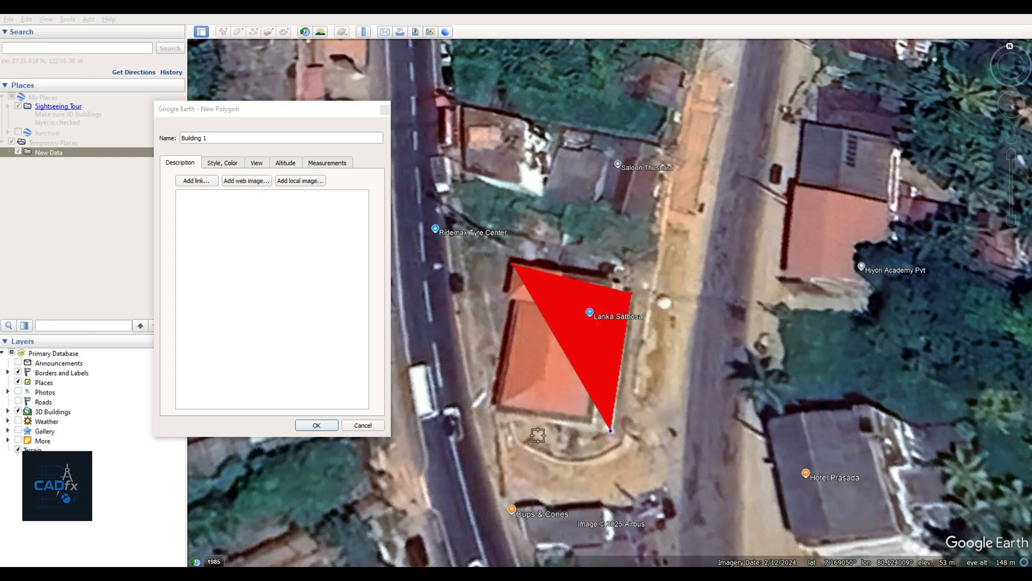
pyautogui.click(497, 410)
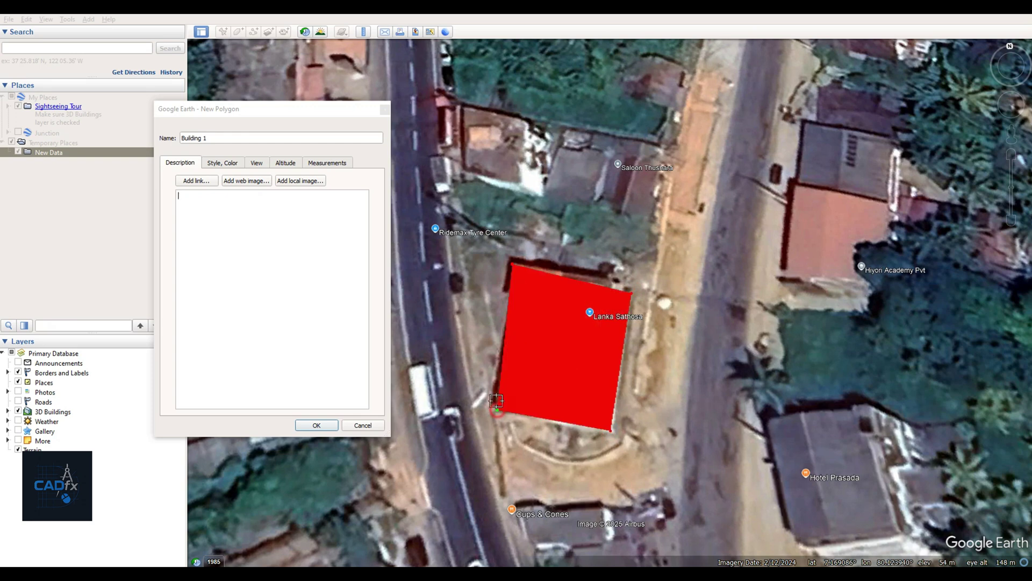
pyautogui.click(513, 299)
pyautogui.click(508, 291)
# Set Building 1's area fill to peach (#ffaa7f) and add a final outline corner
pyautogui.click(225, 163)
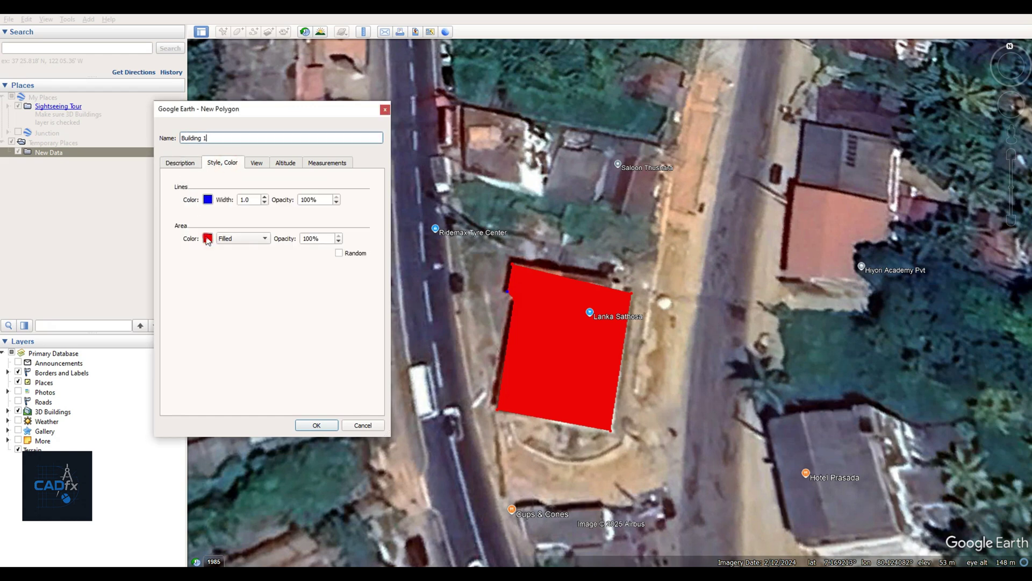
pyautogui.click(207, 238)
pyautogui.click(235, 184)
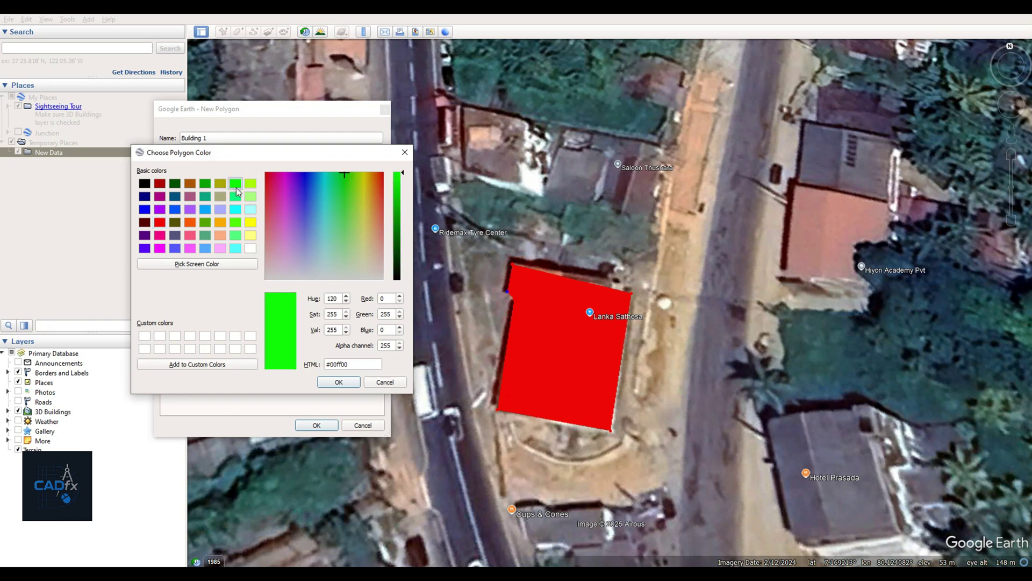
pyautogui.click(221, 236)
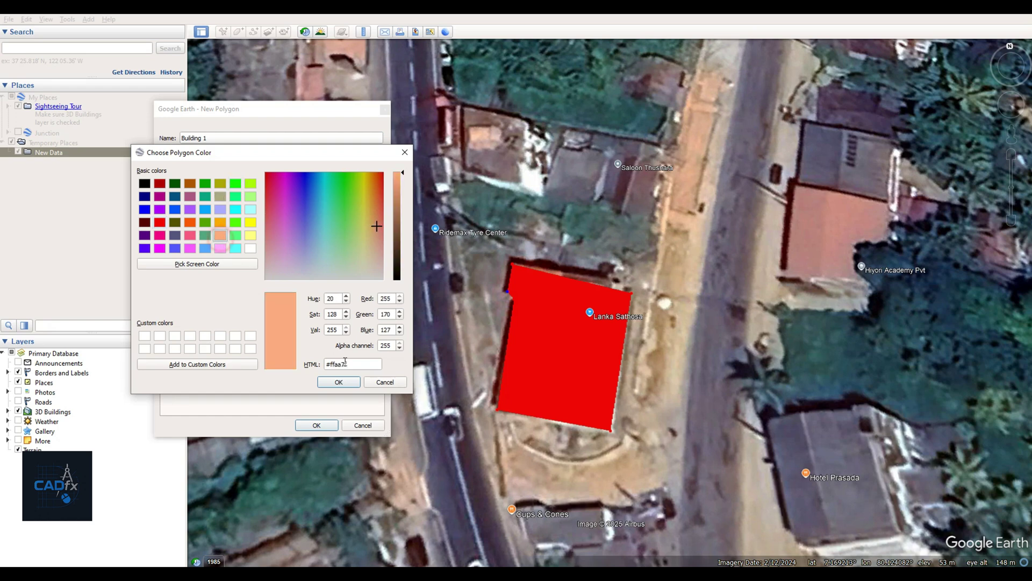
pyautogui.click(339, 382)
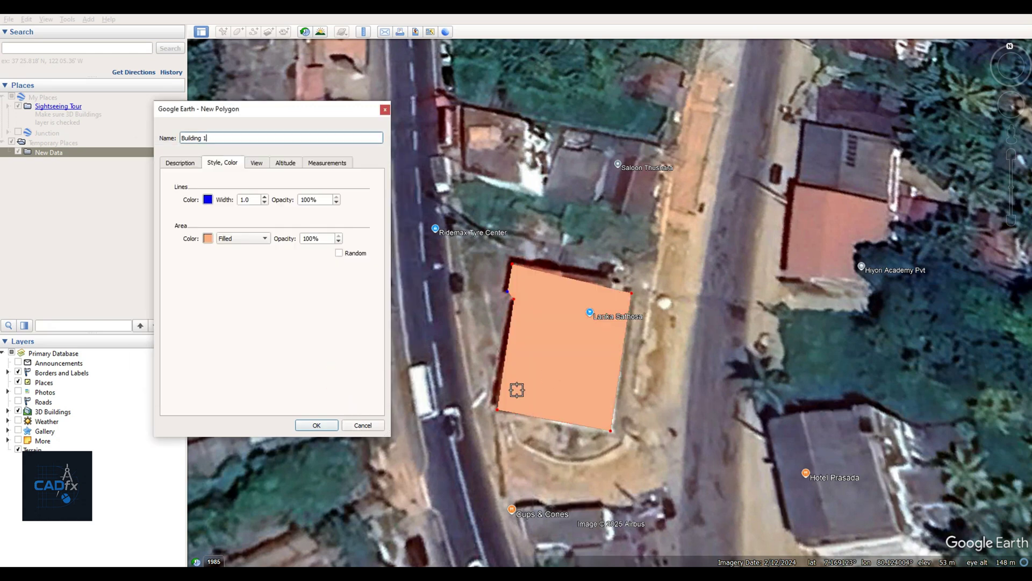
pyautogui.click(494, 409)
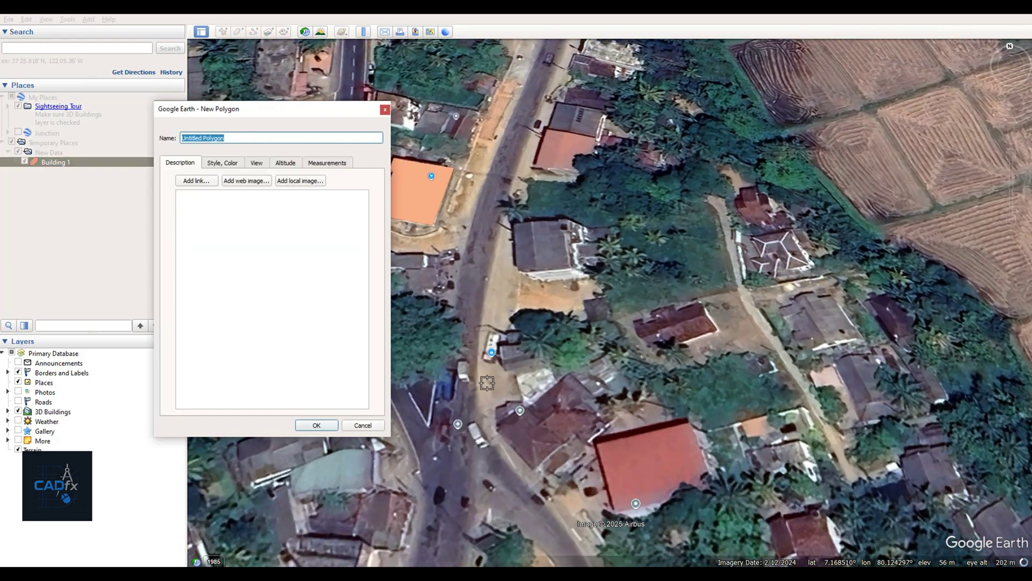
# Name the next polygon 'Building 2' and give it a green fill
pyautogui.write('Building 2')
pyautogui.click(224, 162)
pyautogui.click(199, 232)
pyautogui.click(339, 382)
# Trace the Taxi Stand building outline for Building 2 and save it
pyautogui.click(588, 369)
pyautogui.click(533, 403)
pyautogui.click(514, 403)
pyautogui.click(502, 409)
pyautogui.scroll(1, 535, 477)
pyautogui.click(535, 480)
pyautogui.click(570, 508)
pyautogui.click(600, 513)
pyautogui.click(623, 506)
pyautogui.scroll(-1, 623, 506)
pyautogui.click(758, 513)
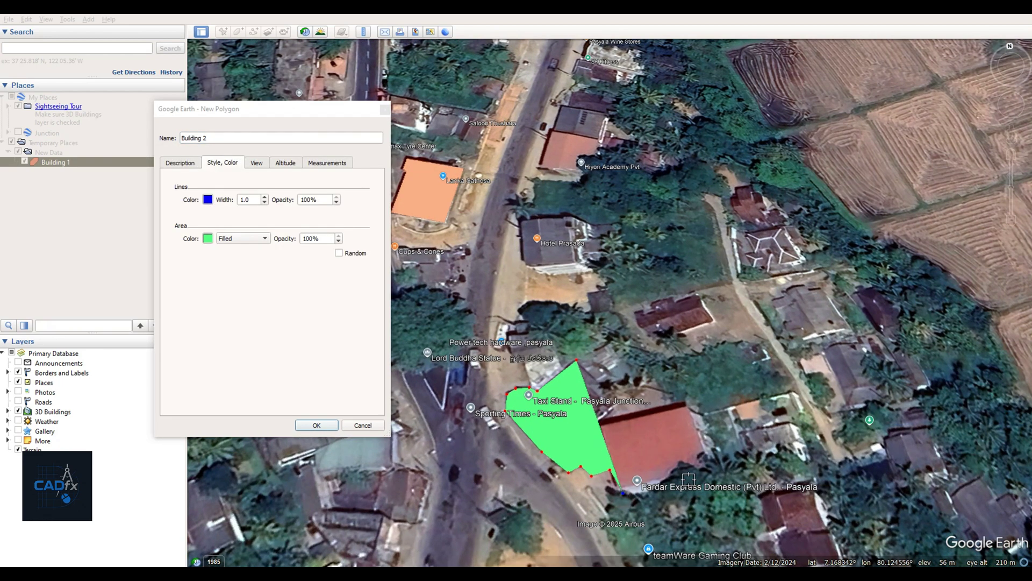
pyautogui.click(742, 441)
pyautogui.click(686, 408)
pyautogui.click(600, 424)
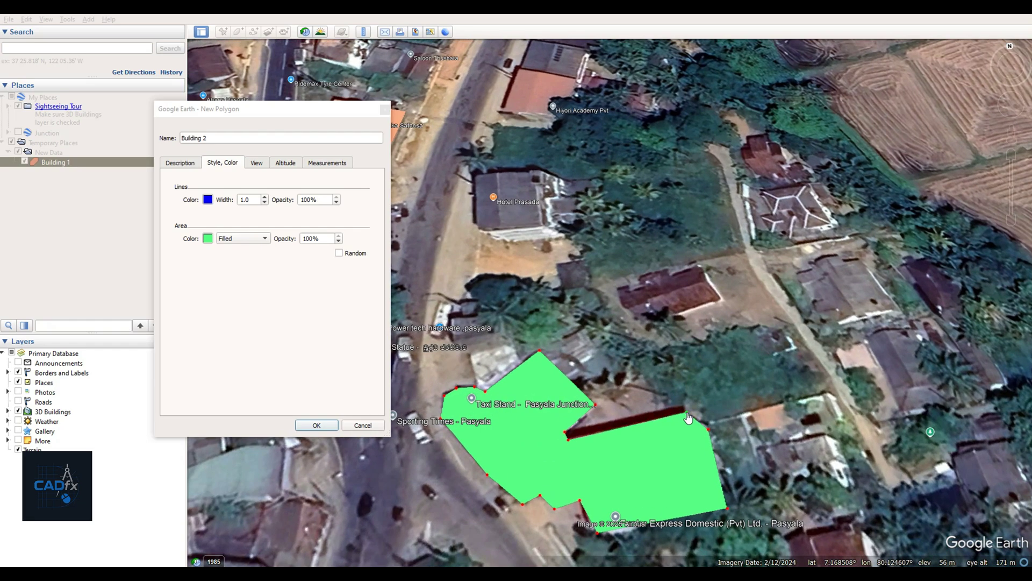
pyautogui.click(317, 424)
# Add a blue-filled 'Building 3' polygon outlining the building south of the Taxi Stand
pyautogui.click(238, 32)
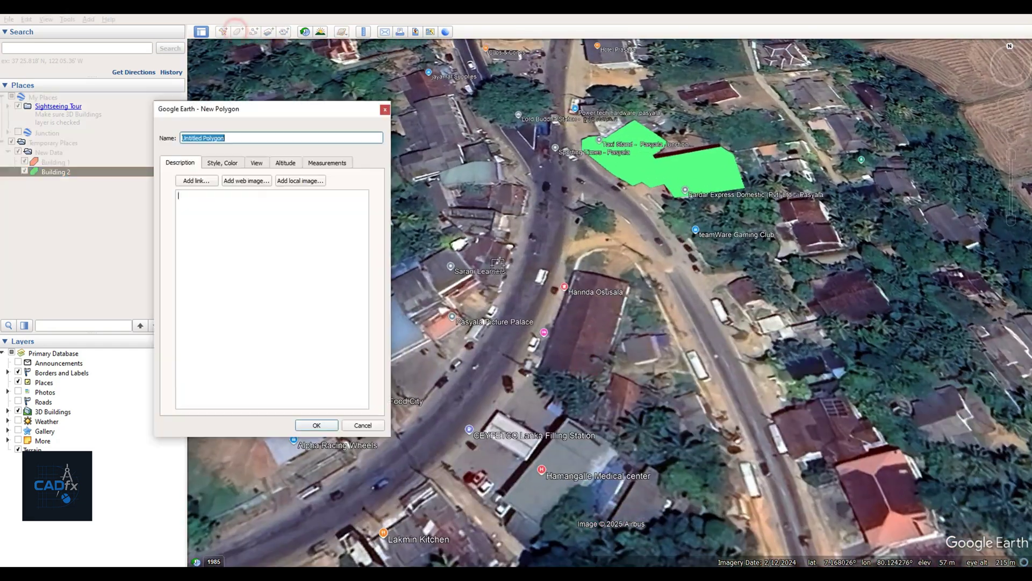
pyautogui.write('Building 3')
pyautogui.click(223, 163)
pyautogui.click(207, 238)
pyautogui.click(334, 383)
pyautogui.scroll(2, 597, 301)
pyautogui.click(577, 289)
pyautogui.click(682, 313)
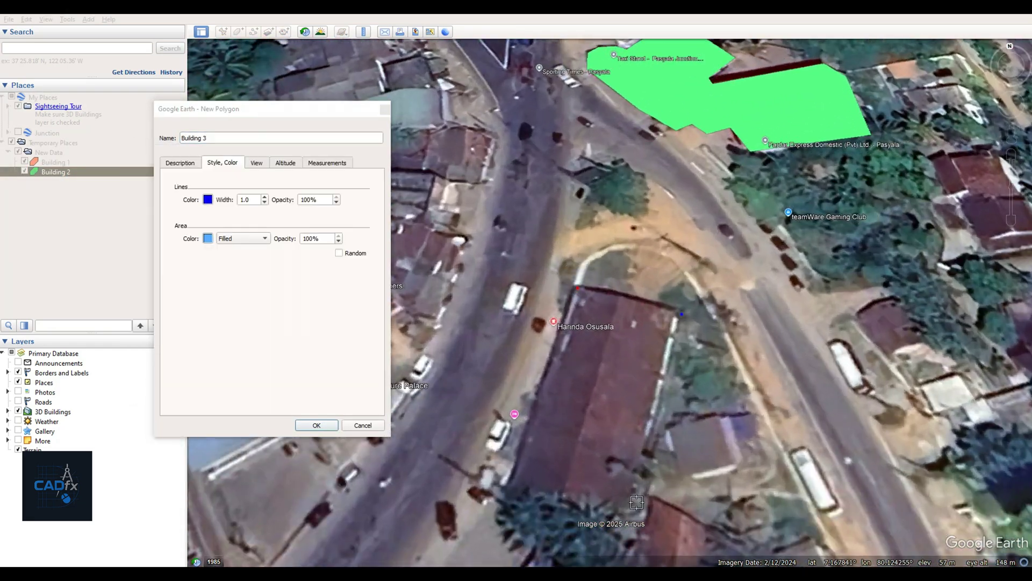
pyautogui.click(629, 517)
pyautogui.click(505, 490)
pyautogui.click(317, 425)
pyautogui.scroll(-5, 537, 301)
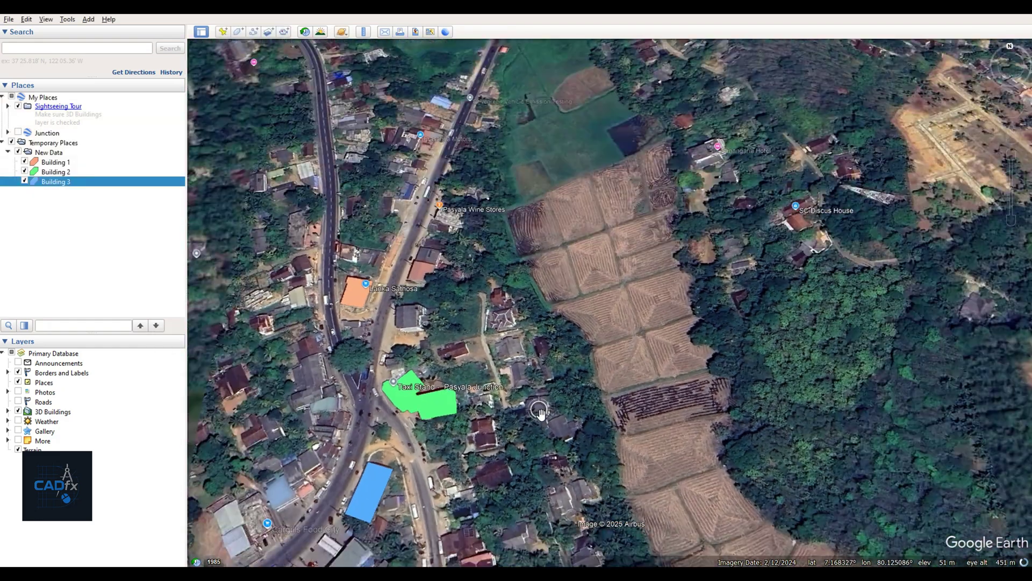
# Start a polygon over the paddy fields, tracing the top edge and right side
pyautogui.click(238, 31)
pyautogui.scroll(2, 530, 199)
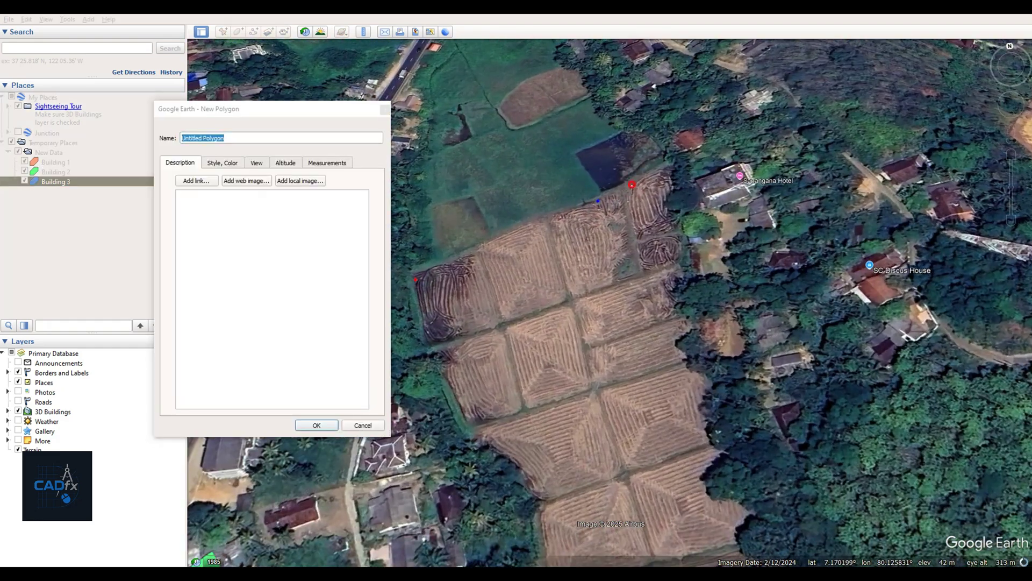
pyautogui.click(416, 279)
pyautogui.click(598, 200)
pyautogui.click(632, 184)
pyautogui.click(665, 158)
pyautogui.click(673, 187)
pyautogui.click(668, 203)
pyautogui.click(672, 212)
pyautogui.click(682, 222)
pyautogui.click(689, 248)
pyautogui.click(689, 271)
pyautogui.click(678, 290)
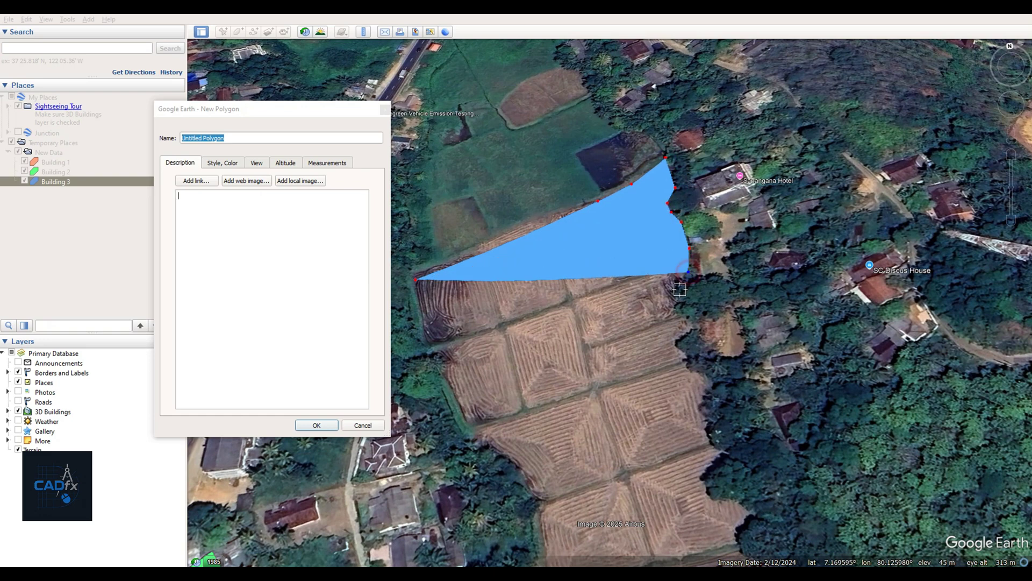
pyautogui.click(677, 315)
pyautogui.click(693, 328)
pyautogui.click(681, 343)
pyautogui.click(686, 363)
# Finish the paddy field outline along the bottom and left edges, reshaping corners to fit
pyautogui.moveTo(702, 377); pyautogui.dragTo(703, 479)
pyautogui.scroll(-2, 661, 362)
pyautogui.click(699, 428)
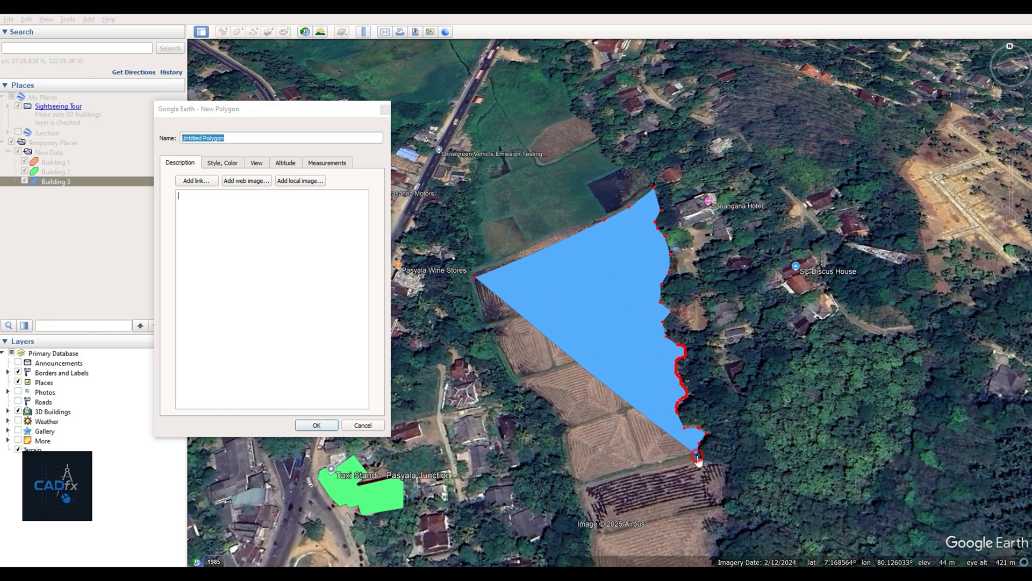
pyautogui.click(582, 489)
pyautogui.click(571, 472)
pyautogui.click(486, 322)
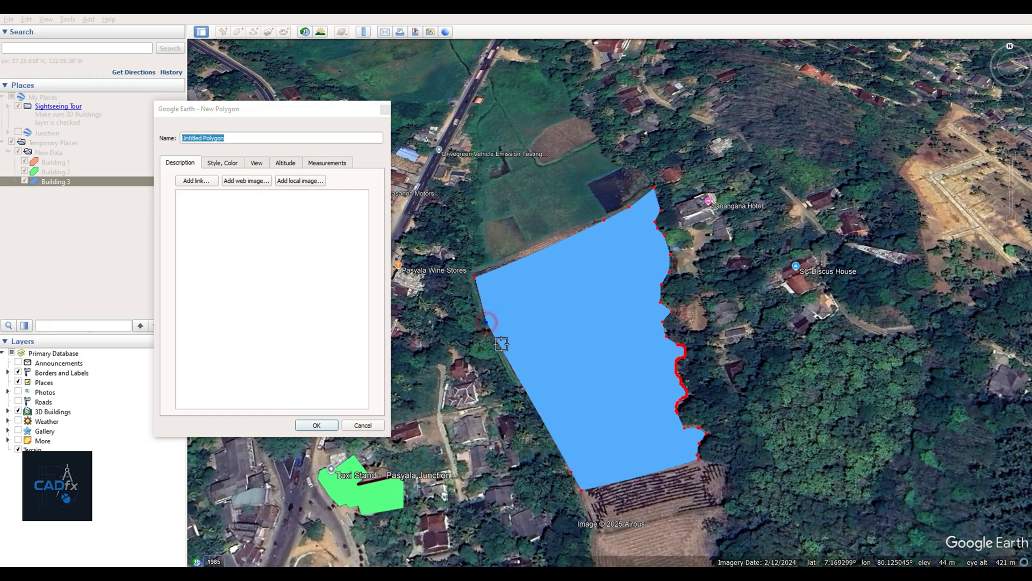
pyautogui.click(513, 369)
pyautogui.moveTo(486, 322); pyautogui.dragTo(507, 342)
pyautogui.moveTo(545, 419); pyautogui.dragTo(565, 438)
pyautogui.click(564, 419)
pyautogui.moveTo(508, 344); pyautogui.dragTo(496, 343)
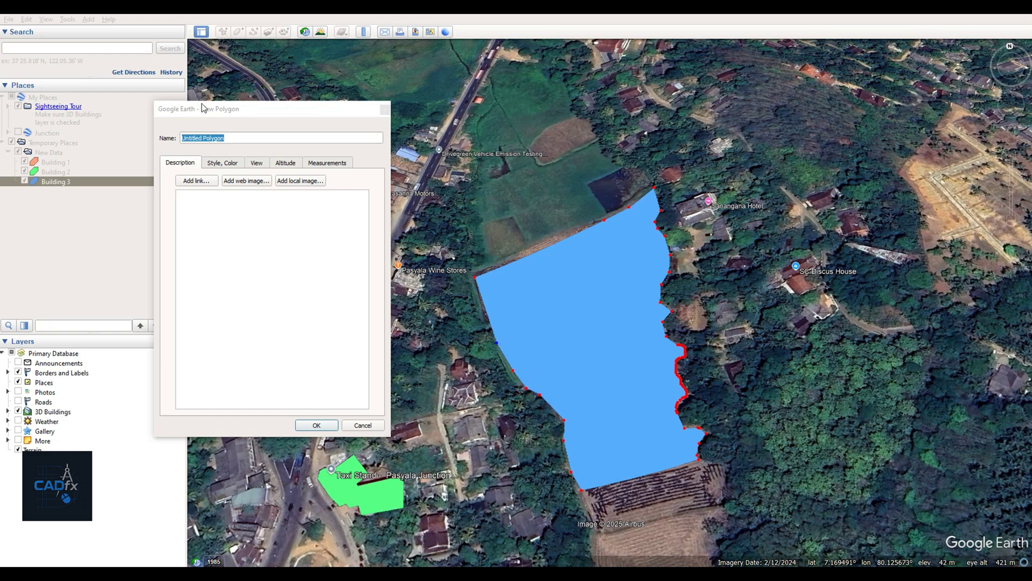
# Save the 'Paddy Feild' polygon and place placemark P1 on the Taxi Stand junction
pyautogui.write('Paddy Feild')
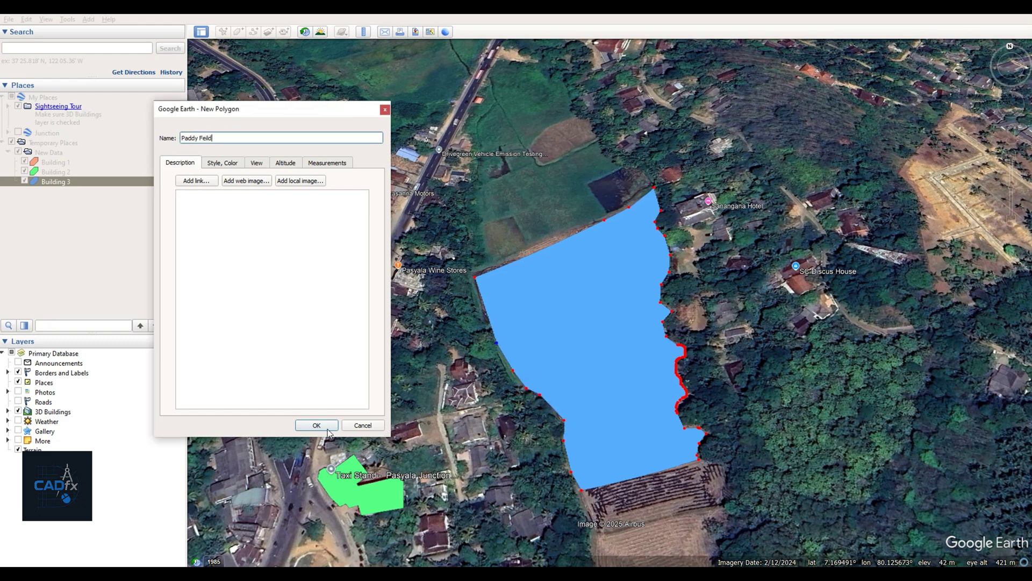
pyautogui.click(318, 425)
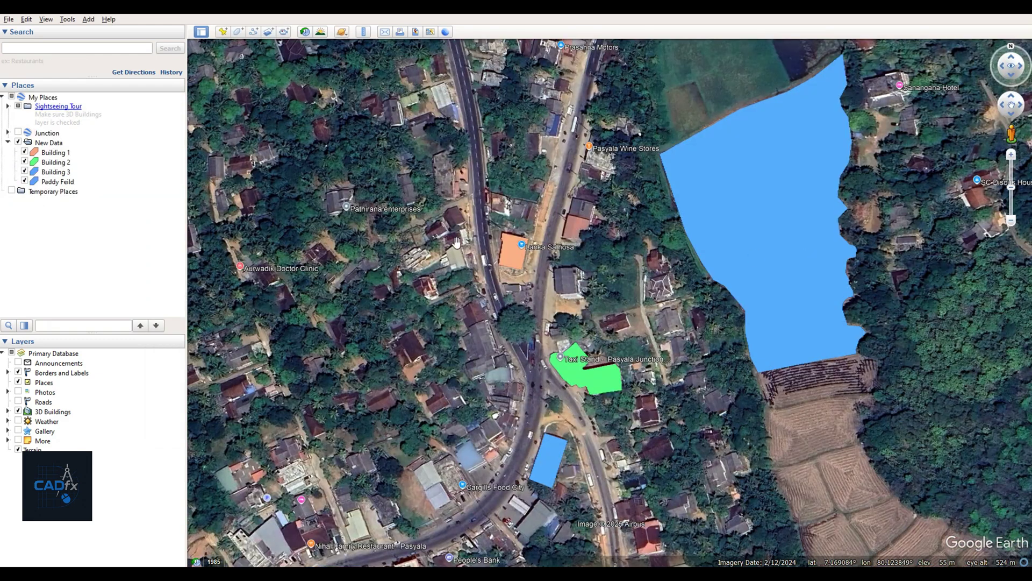
pyautogui.click(222, 32)
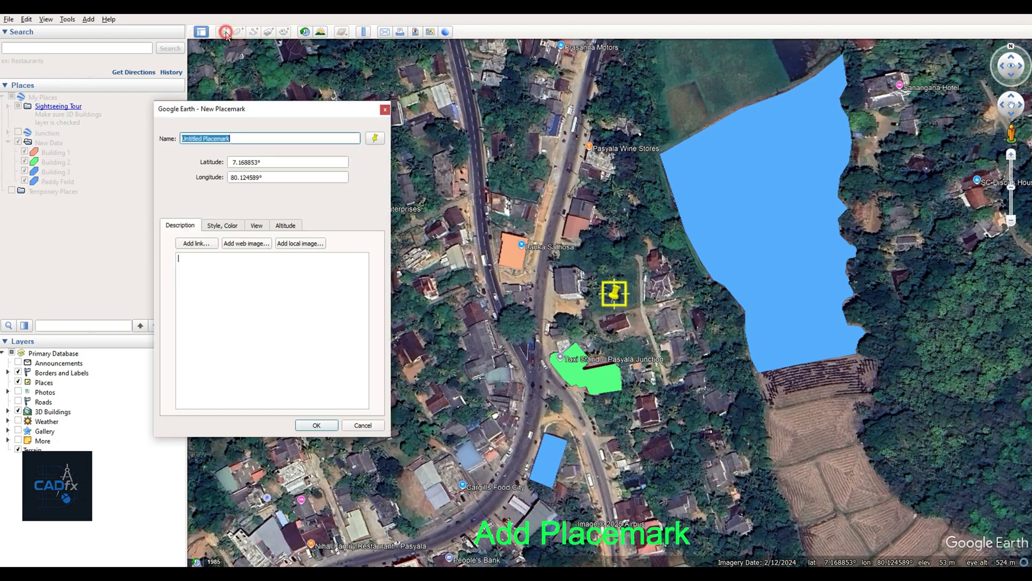
pyautogui.write('P1')
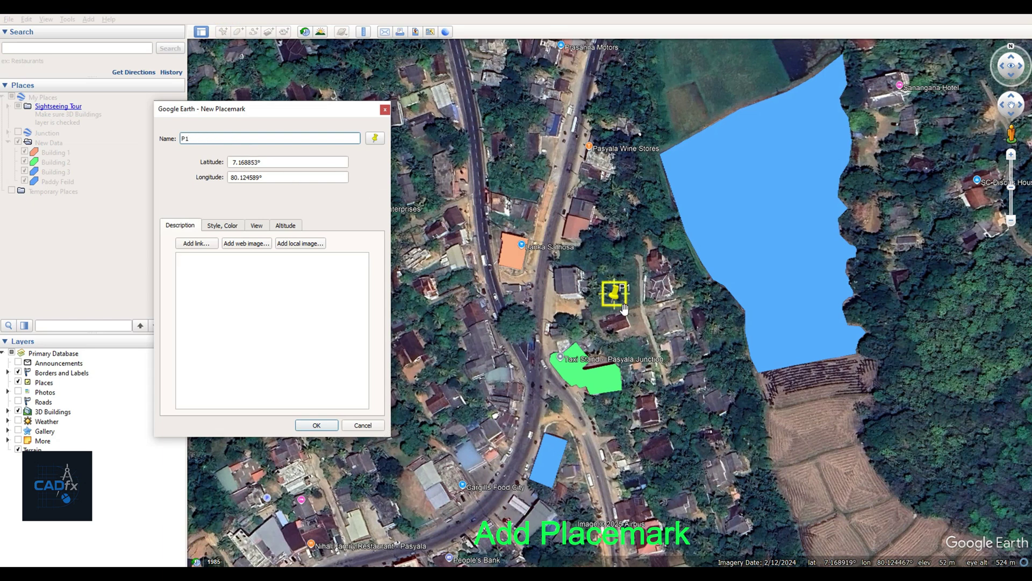
pyautogui.moveTo(611, 306); pyautogui.dragTo(535, 388)
pyautogui.moveTo(275, 162); pyautogui.dragTo(223, 164)
pyautogui.hotkey('ctrl', 'c')
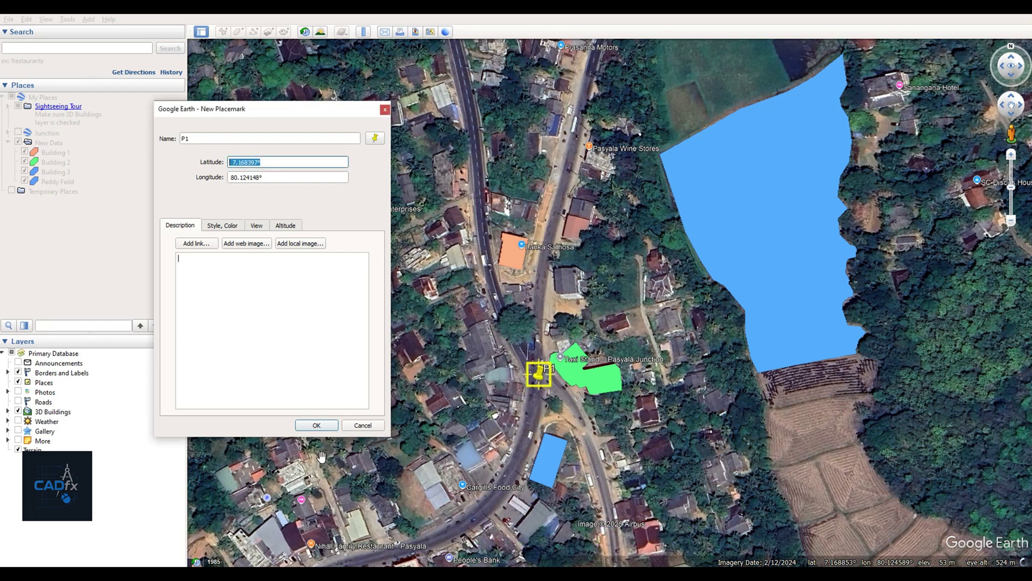
# Record P1's latitude and longitude in Notepad, then save placemark P1
pyautogui.press('super')
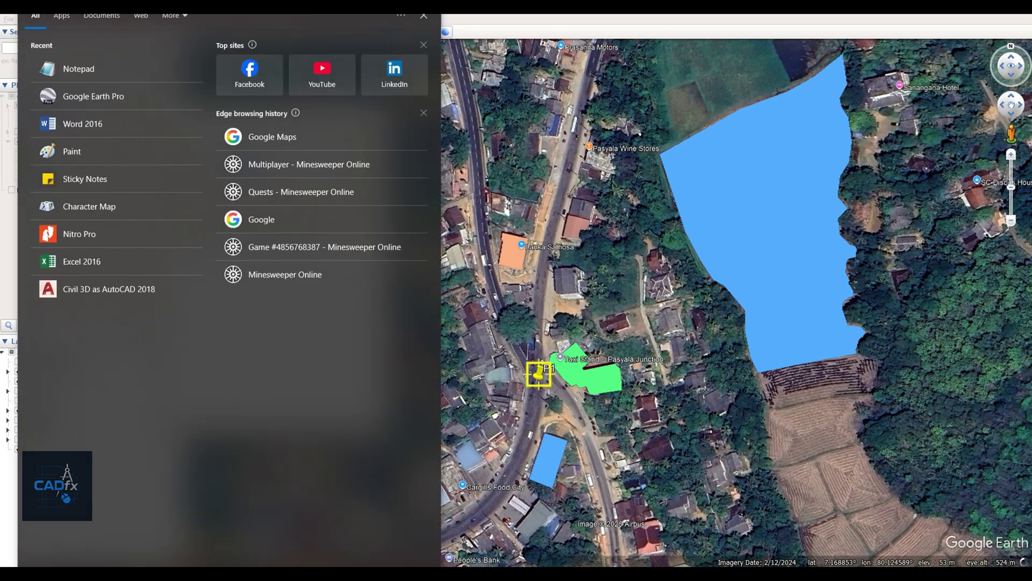
pyautogui.write('no')
pyautogui.click(98, 69)
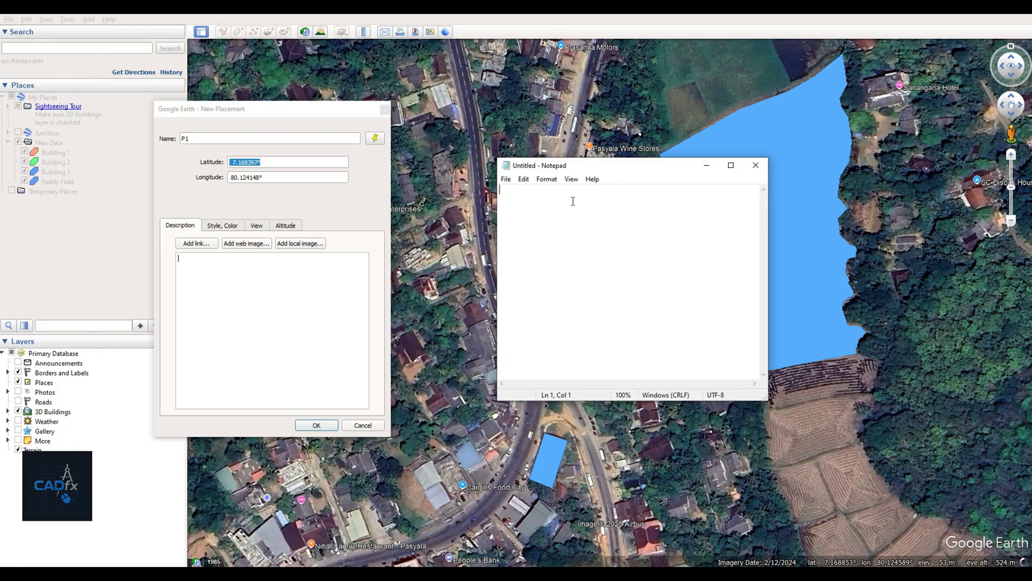
pyautogui.hotkey('ctrl', 'v')
pyautogui.tripleClick(272, 177)
pyautogui.moveTo(467, 571)
pyautogui.click(468, 535)
pyautogui.write(',')
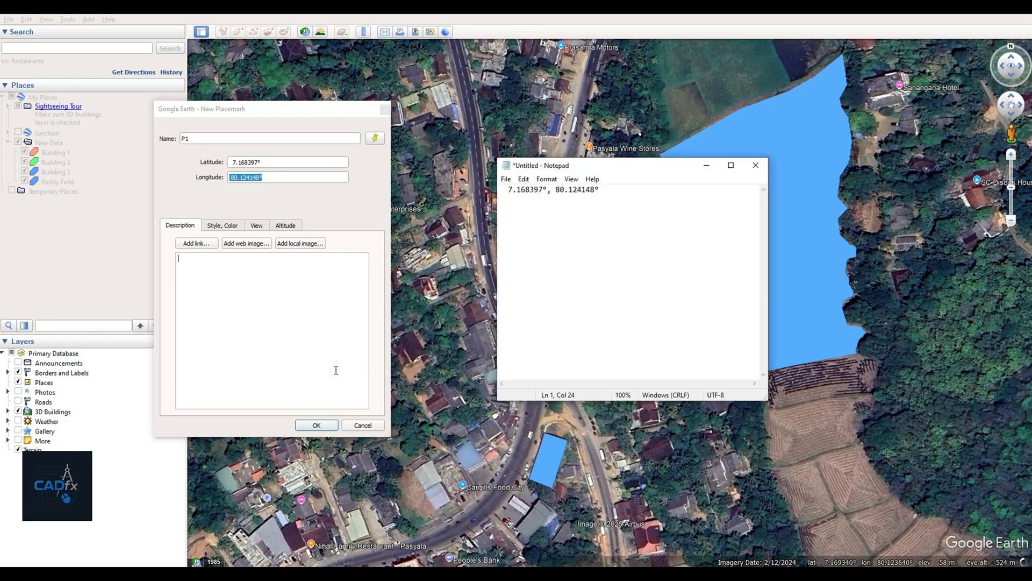
pyautogui.click(317, 426)
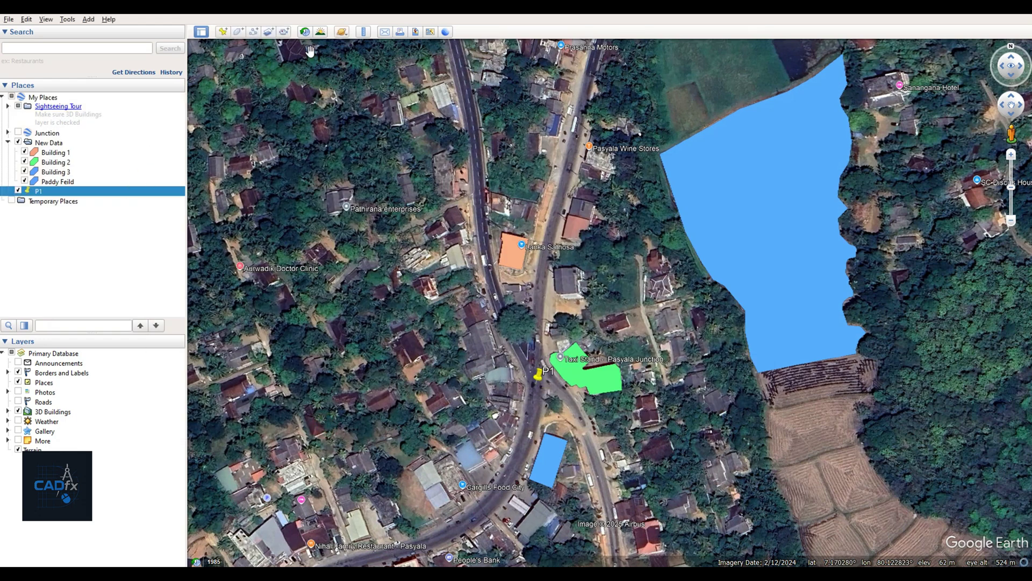
# Add placemark P2 north near Pasyala Wine Stores, noting its coordinates in Notepad
pyautogui.click(223, 32)
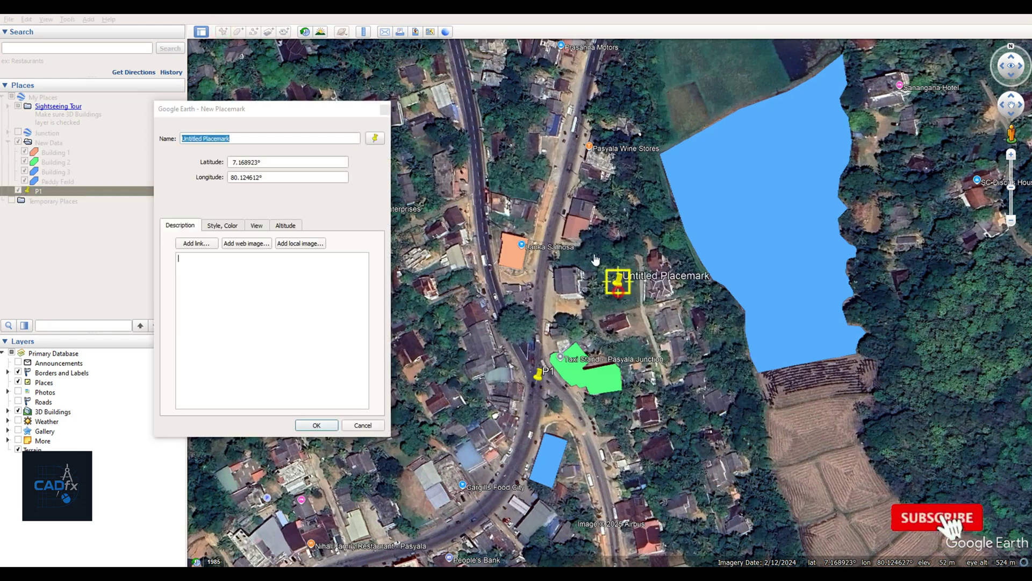
pyautogui.moveTo(613, 293); pyautogui.dragTo(560, 201)
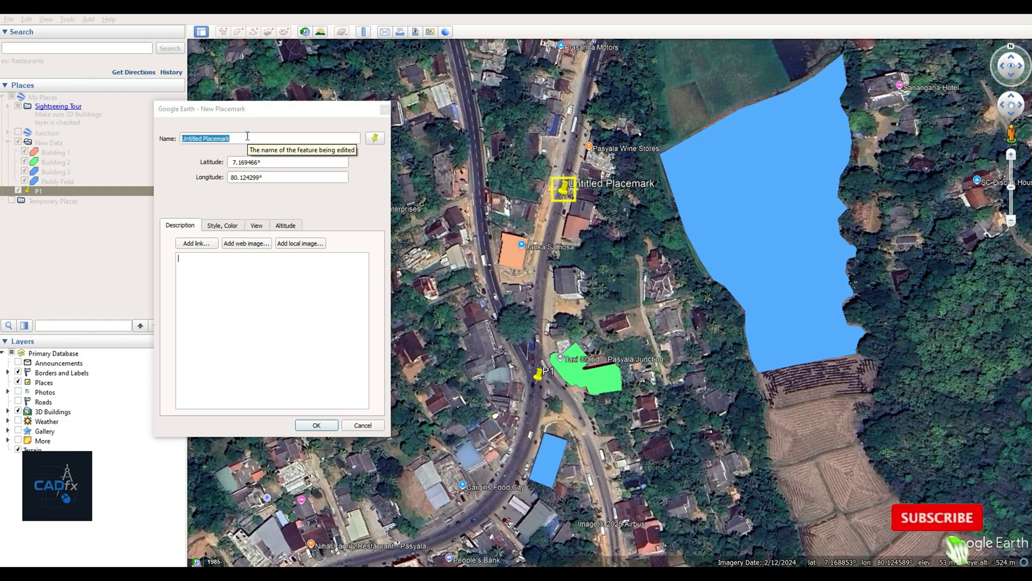
pyautogui.click(224, 135)
pyautogui.write('P2')
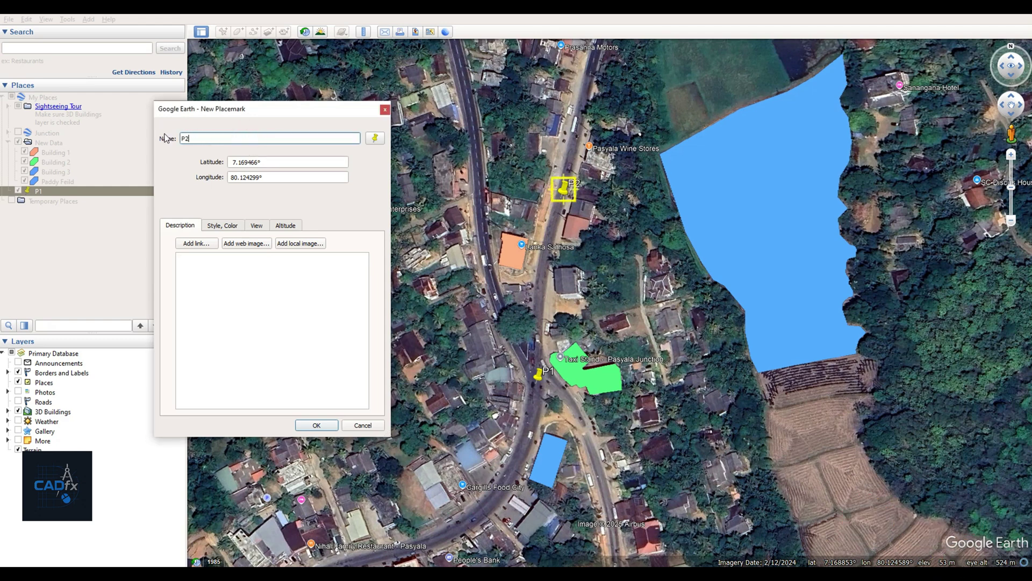
pyautogui.click(269, 163)
pyautogui.doubleClick(269, 163)
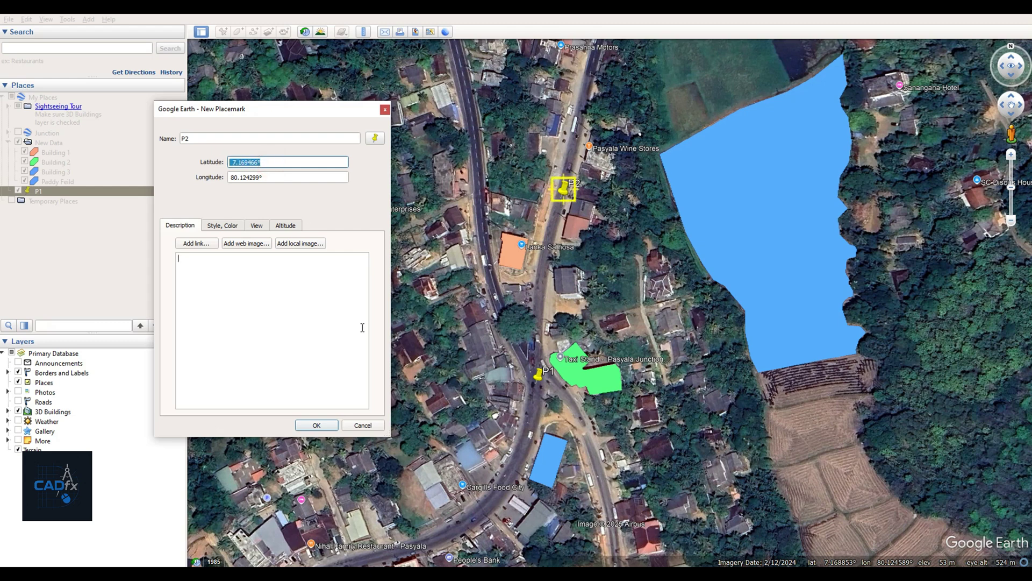
pyautogui.hotkey('alt', 'Tab')
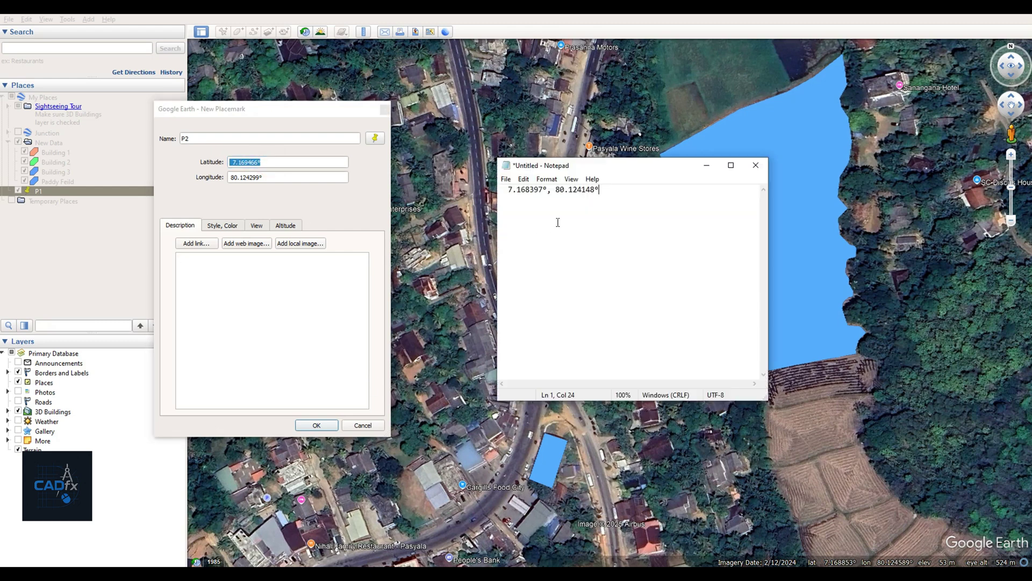
pyautogui.press('Return')
pyautogui.doubleClick(269, 177)
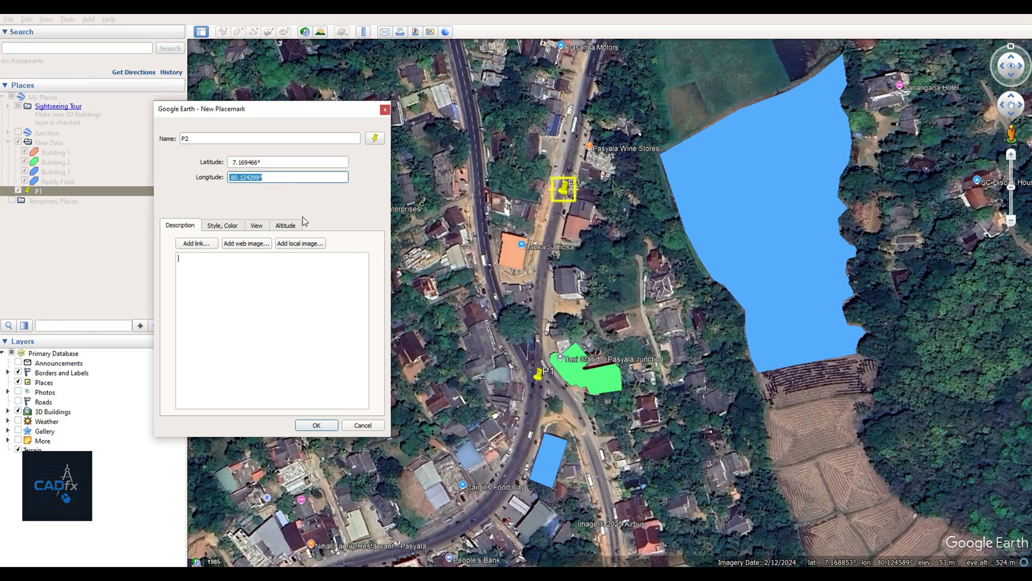
pyautogui.hotkey('alt', 'Tab')
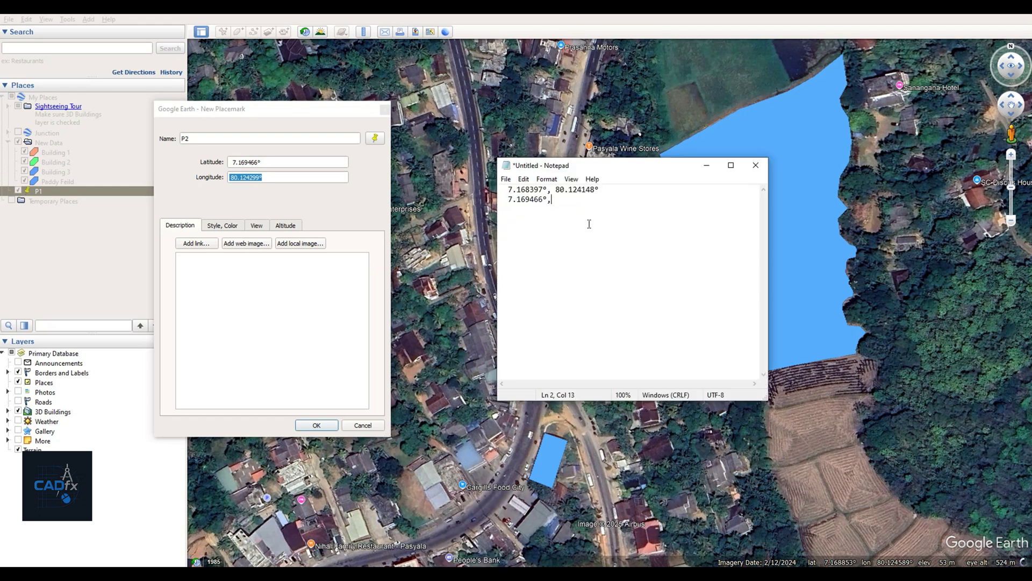
pyautogui.click(301, 428)
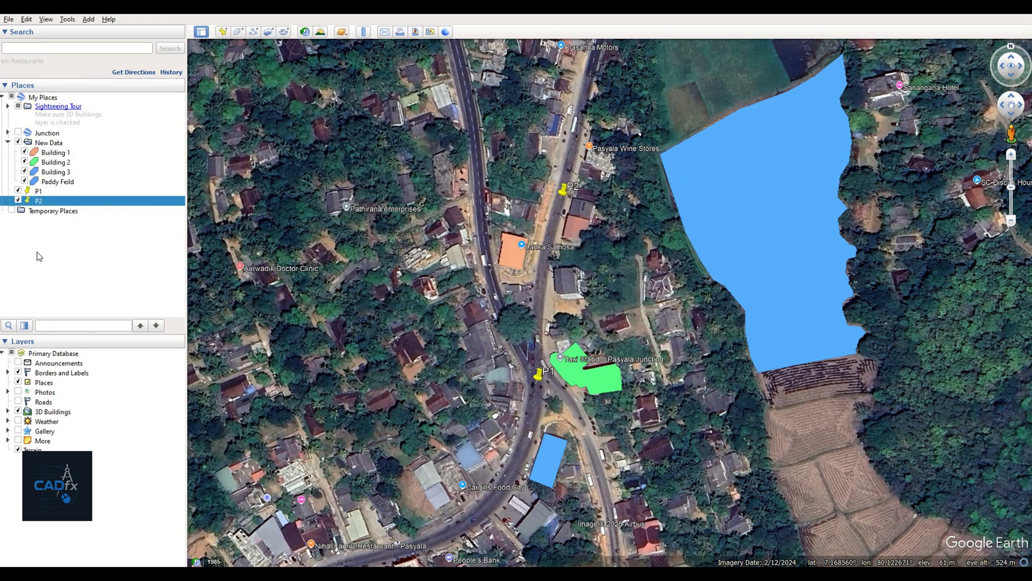
# Start a new path, end it at placemark P2, and name it Ref
pyautogui.click(254, 32)
pyautogui.scroll(-5, 546, 380)
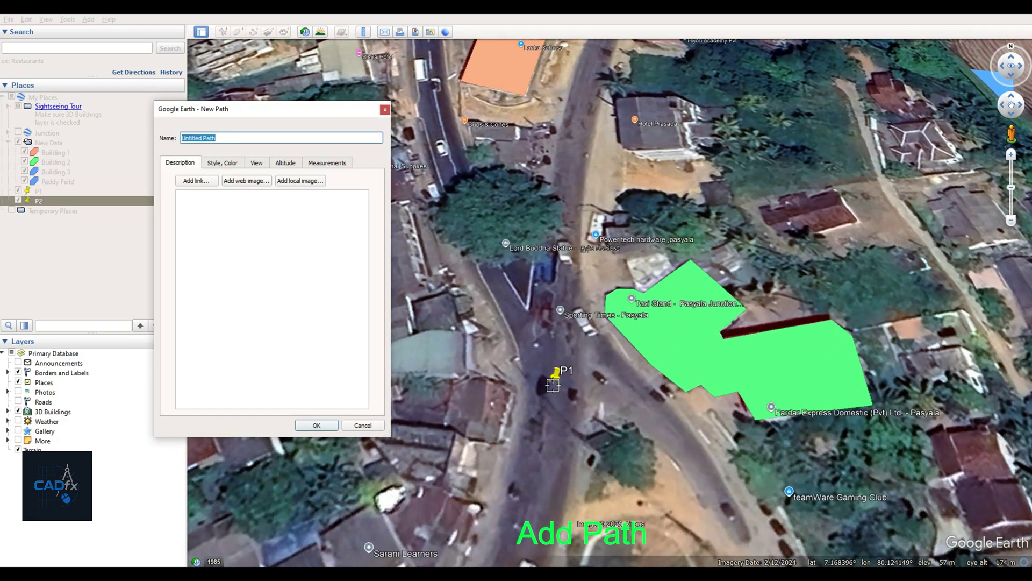
pyautogui.doubleClick(38, 201)
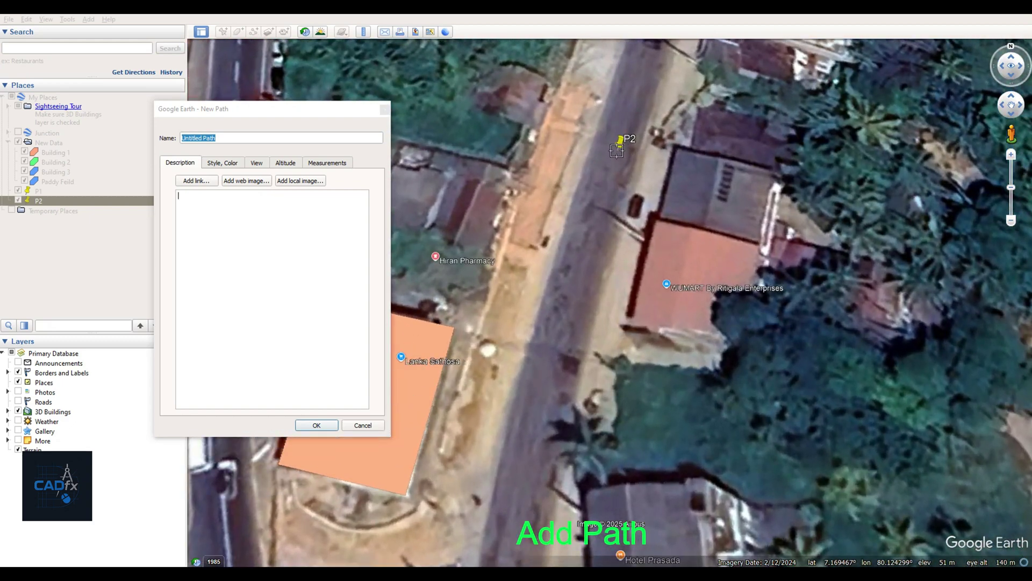
pyautogui.click(617, 152)
pyautogui.click(230, 137)
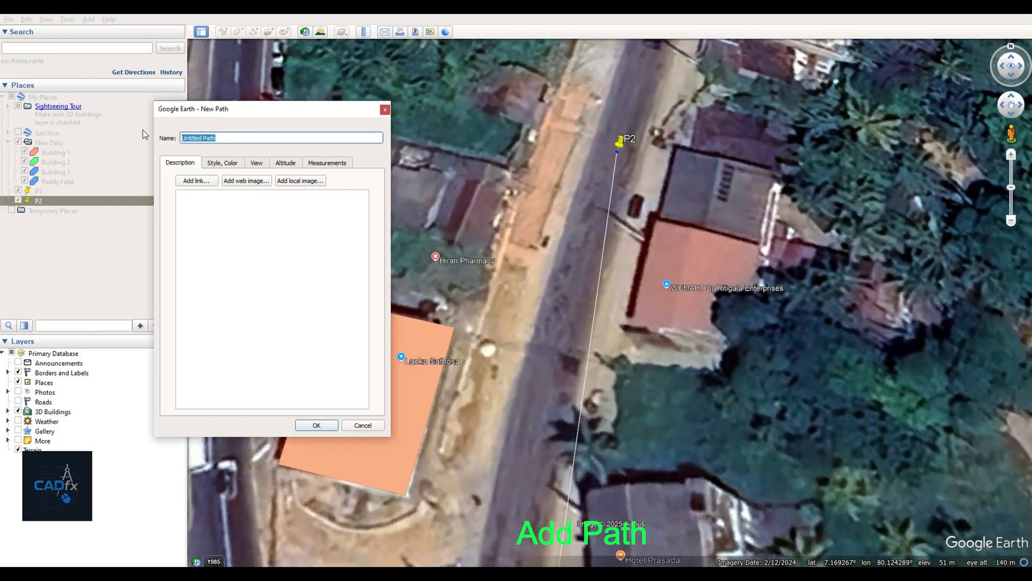
pyautogui.write('Ref')
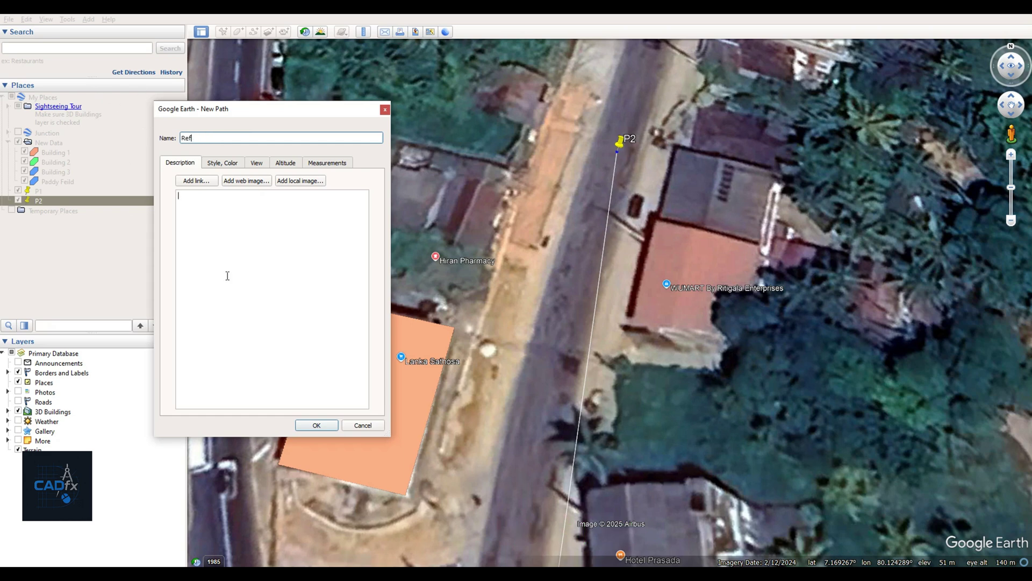
# Style the Ref path with a green line of width 5.0 and create it
pyautogui.click(222, 163)
pyautogui.click(201, 197)
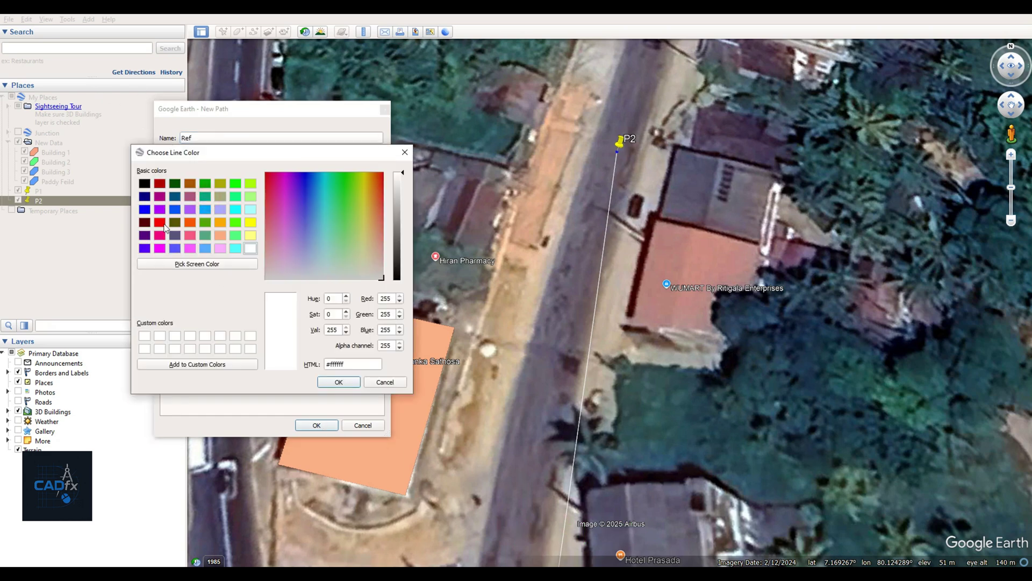
pyautogui.click(159, 222)
pyautogui.click(331, 383)
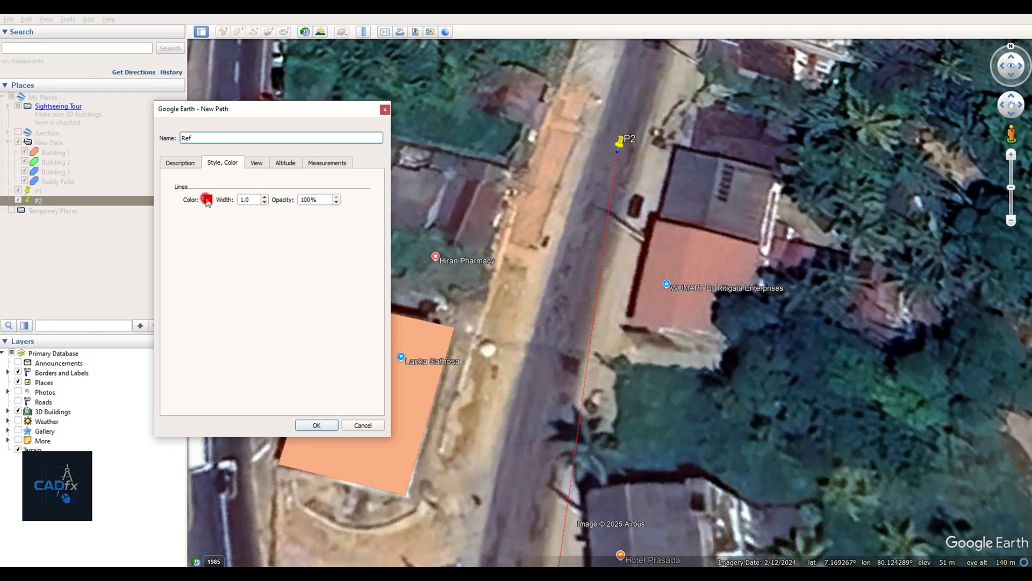
pyautogui.click(207, 200)
pyautogui.click(238, 194)
pyautogui.click(328, 383)
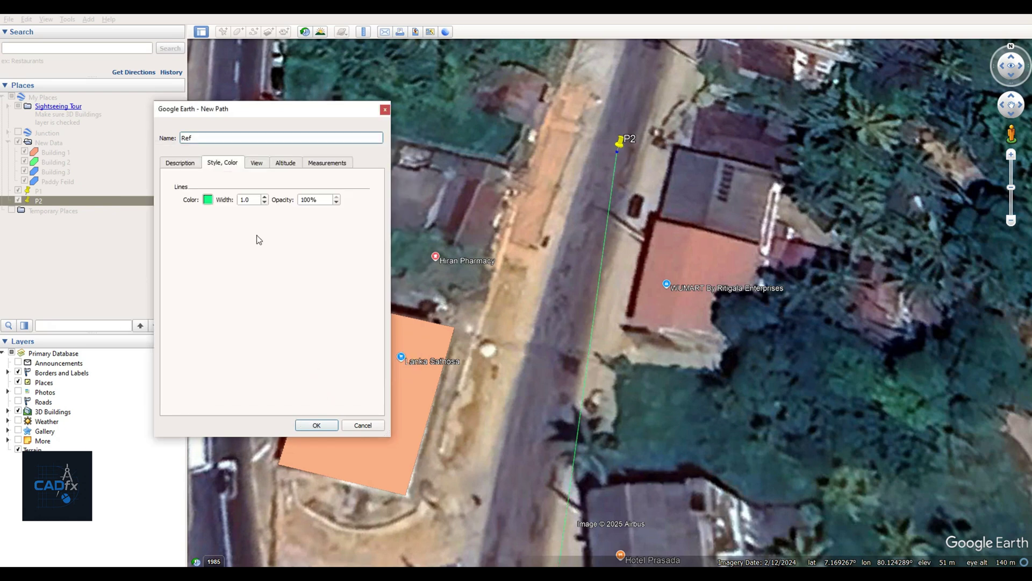
pyautogui.click(252, 200)
pyautogui.write('3')
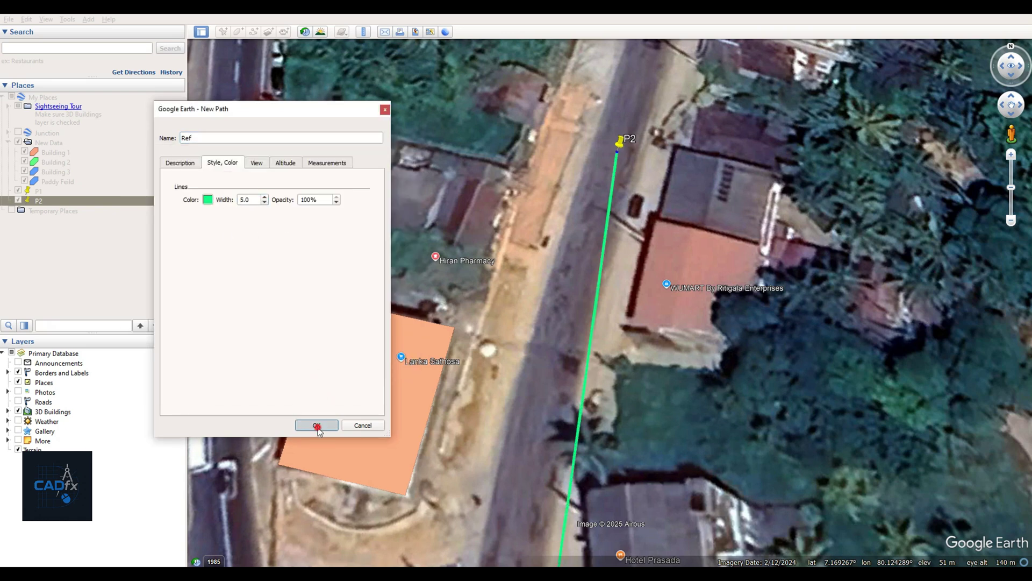
pyautogui.click(315, 425)
pyautogui.scroll(-3, 531, 248)
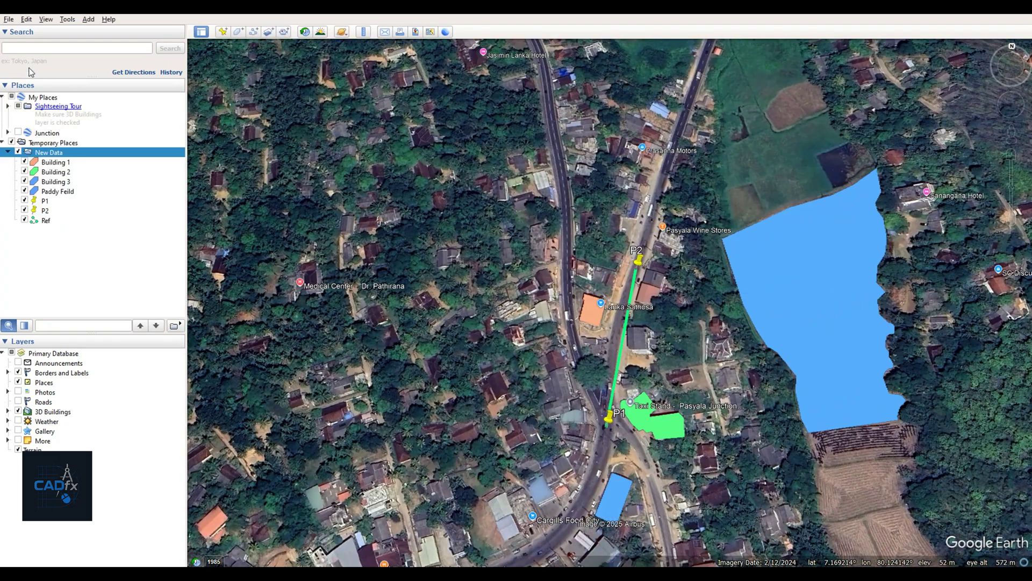
# Save the New Data place as New Data.kml on the Desktop
pyautogui.click(9, 19)
pyautogui.moveTo(22, 40)
pyautogui.click(204, 59)
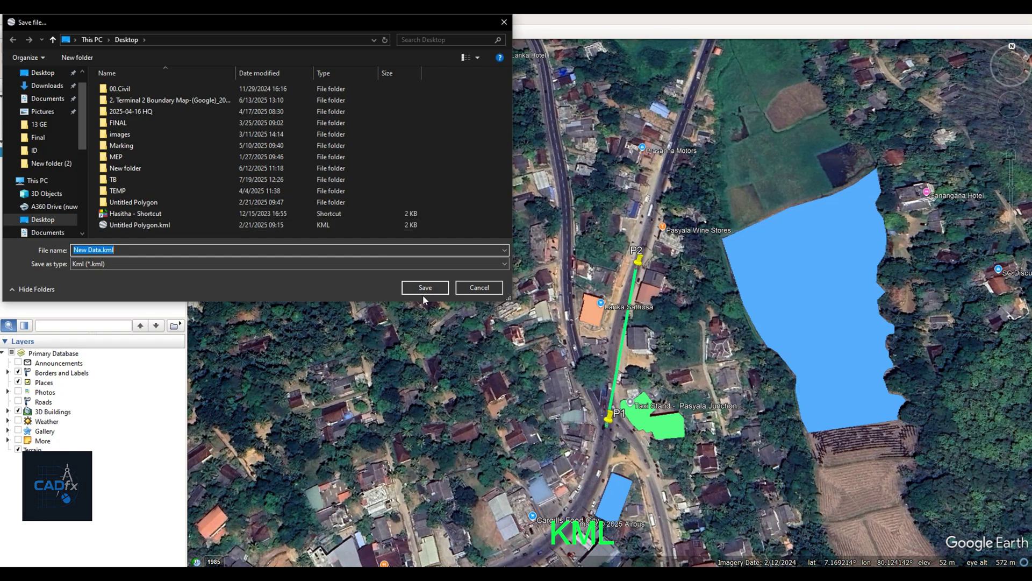
pyautogui.click(425, 288)
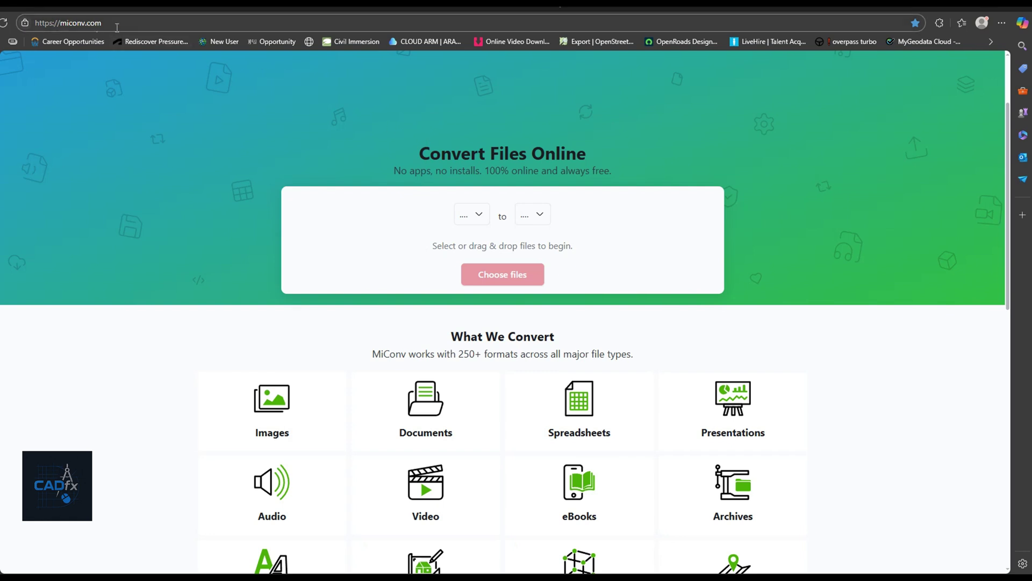
# Set the MiConv source format to KML and load New Data.kml
pyautogui.click(483, 219)
pyautogui.scroll(-2, 402, 329)
pyautogui.click(389, 364)
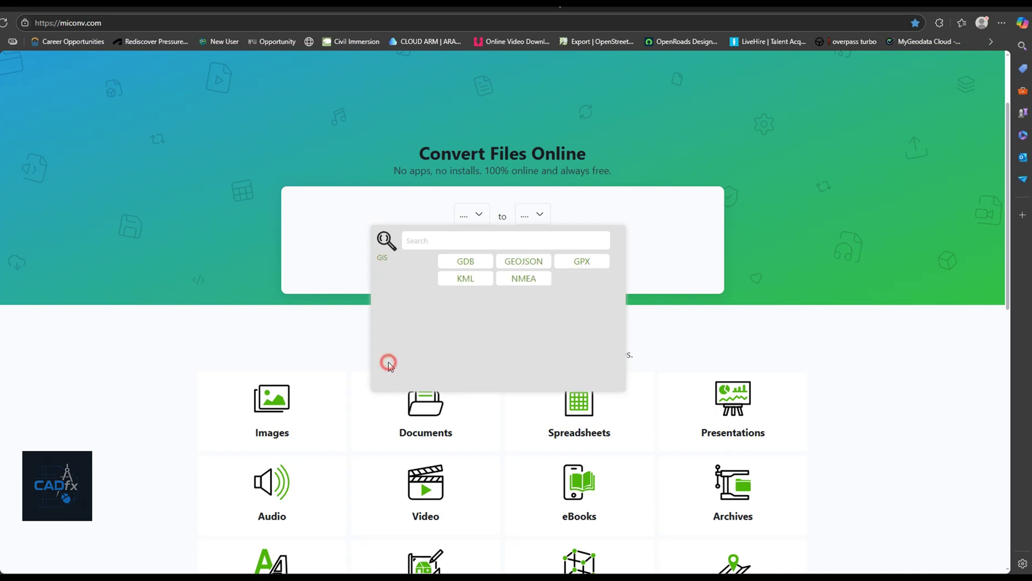
pyautogui.click(468, 280)
pyautogui.click(490, 281)
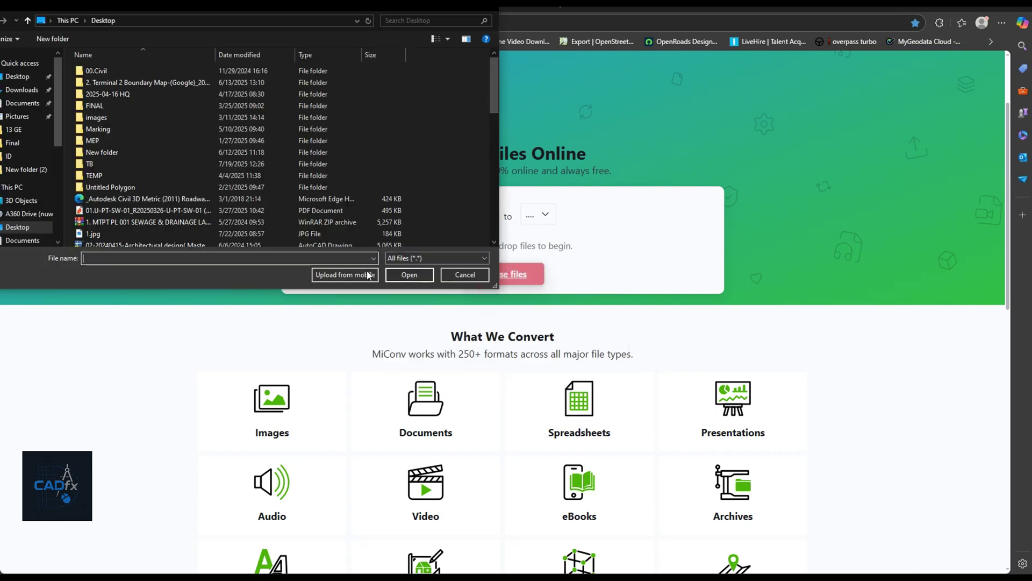
pyautogui.scroll(-5, 163, 176)
pyautogui.scroll(-5, 164, 179)
pyautogui.click(107, 124)
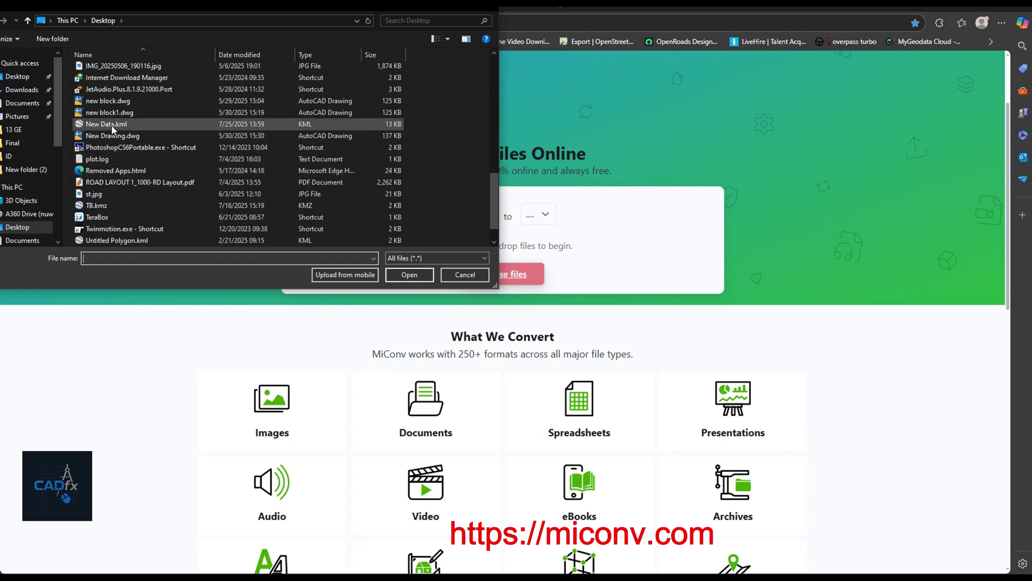
pyautogui.click(410, 274)
# Convert New Data.kml to CSV and download the CSV file
pyautogui.click(547, 216)
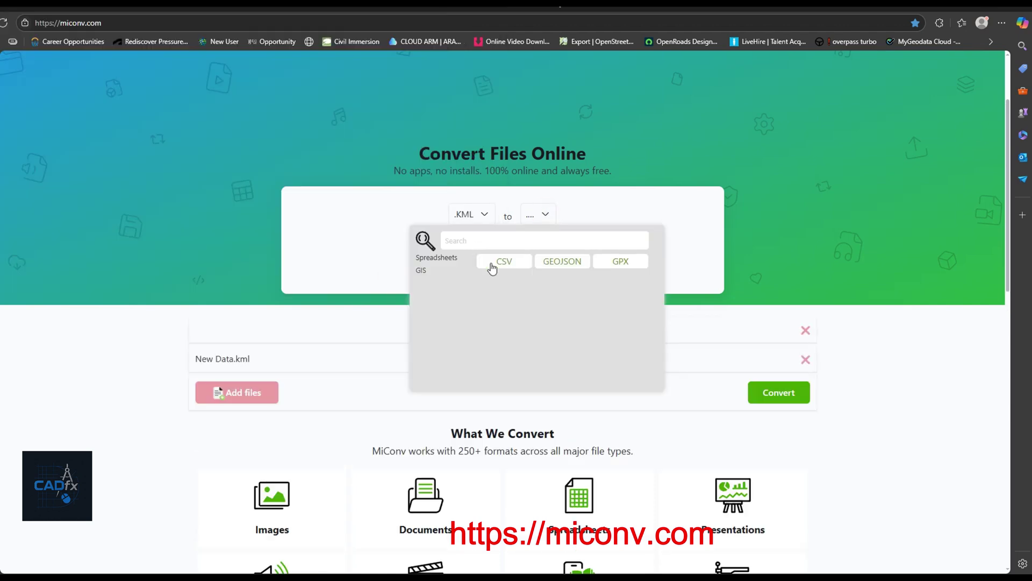
pyautogui.click(490, 261)
pyautogui.scroll(-2, 753, 296)
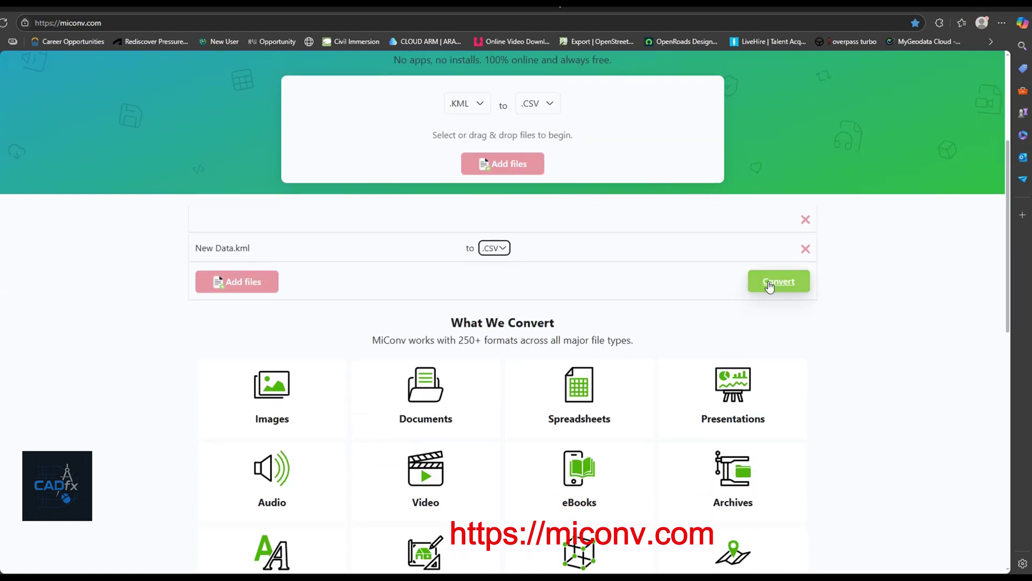
pyautogui.click(768, 282)
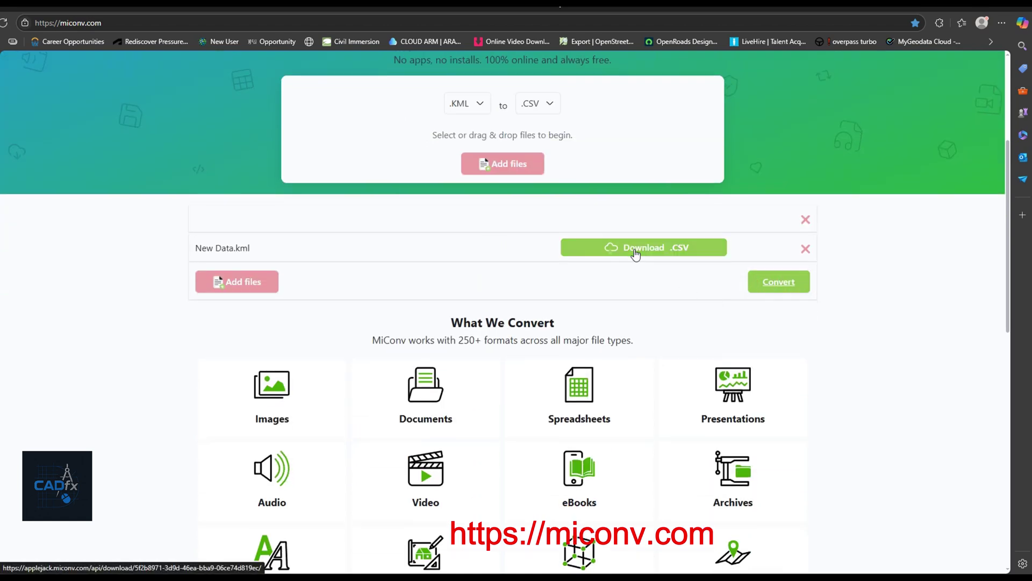
pyautogui.click(634, 251)
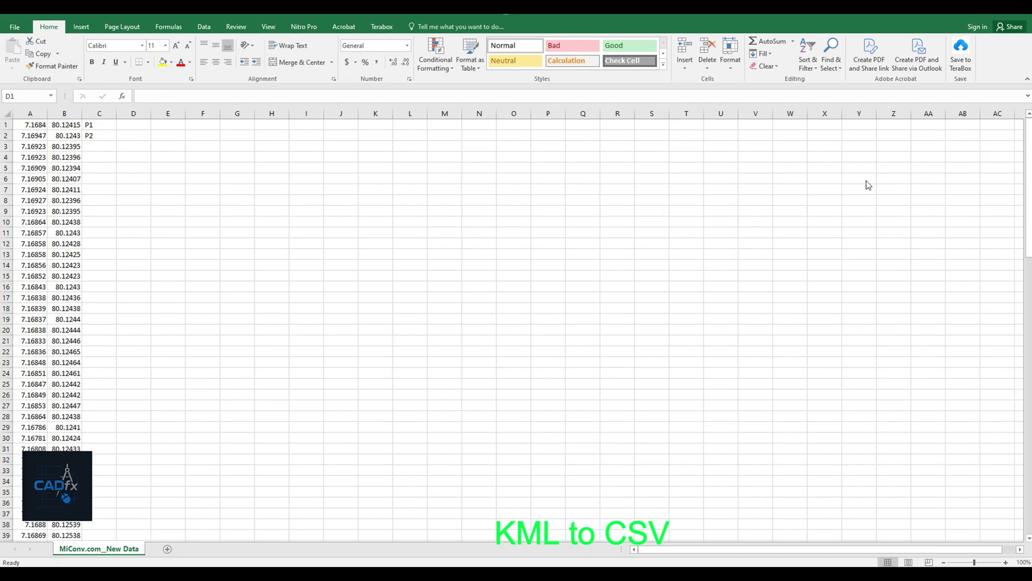
# Enter =B1&","&A1 in D1, fill it down to row 116, then return to AutoCAD
pyautogui.press('Right')
pyautogui.press('Right')
pyautogui.press('Right')
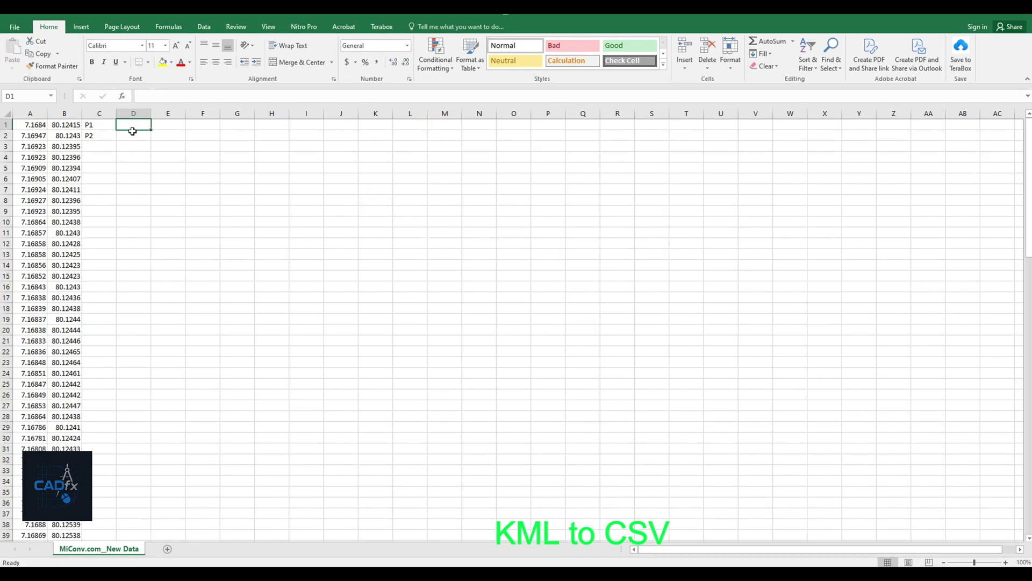
pyautogui.write('=')
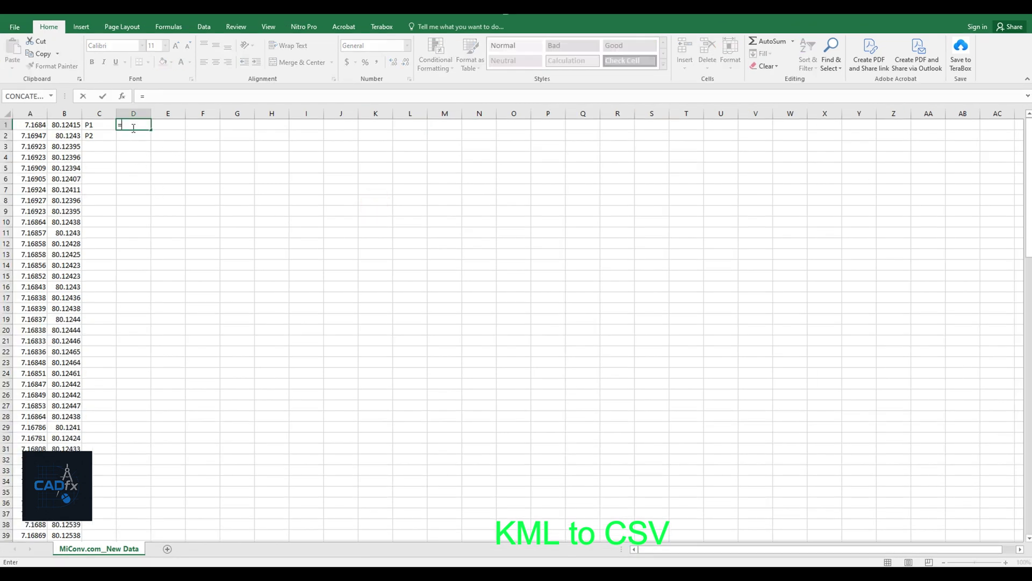
pyautogui.click(68, 126)
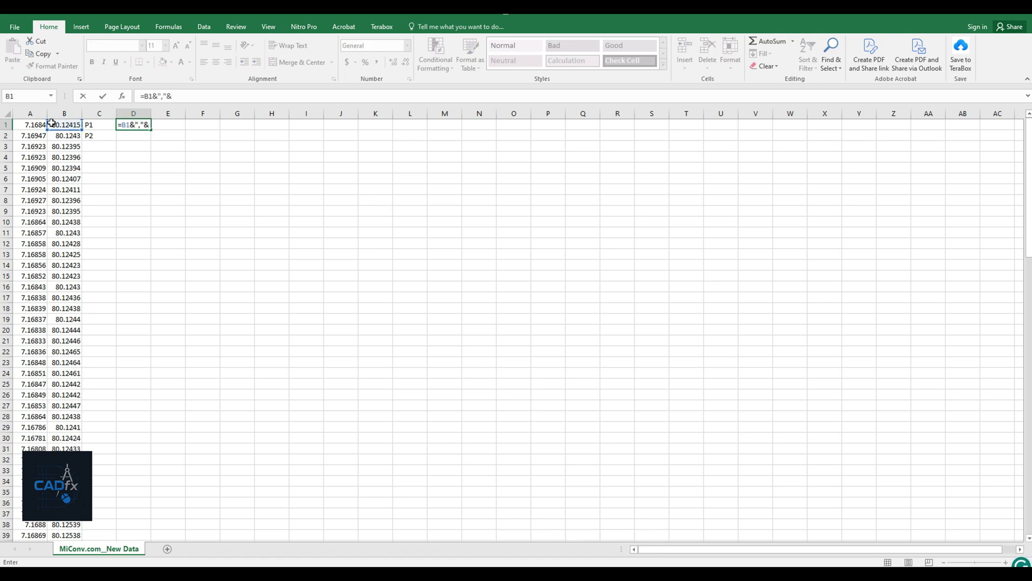
pyautogui.write('&","&')
pyautogui.click(29, 124)
pyautogui.press('Return')
pyautogui.click(146, 128)
pyautogui.moveTo(151, 131); pyautogui.dragTo(142, 530)
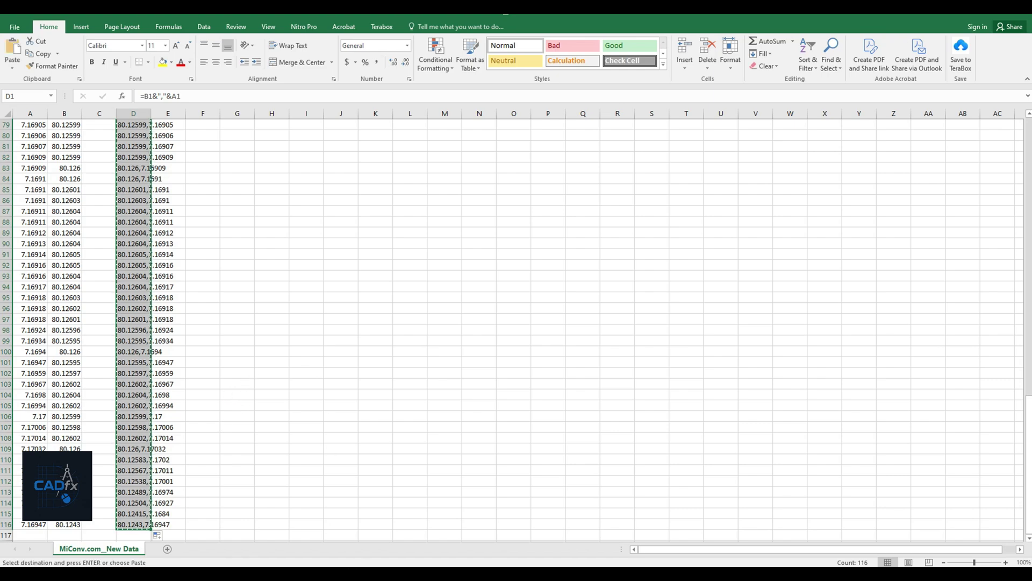
pyautogui.click(361, 535)
pyautogui.scroll(5, 437, 306)
# Draw a PLINE through the pasted longitude,latitude coordinate pairs
pyautogui.click(15, 32)
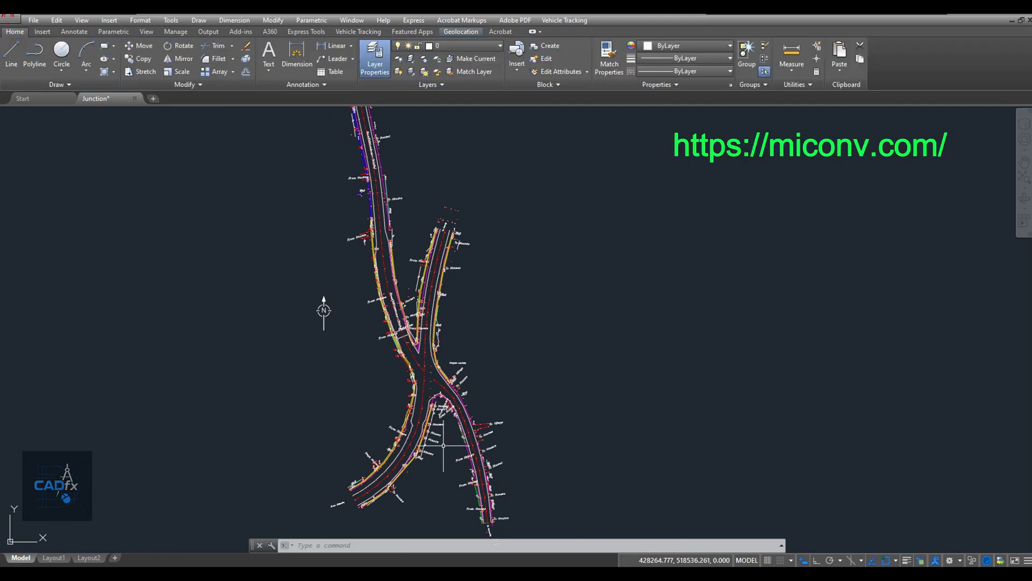
pyautogui.click(354, 544)
pyautogui.write('pl')
pyautogui.press('Return')
pyautogui.rightClick(404, 546)
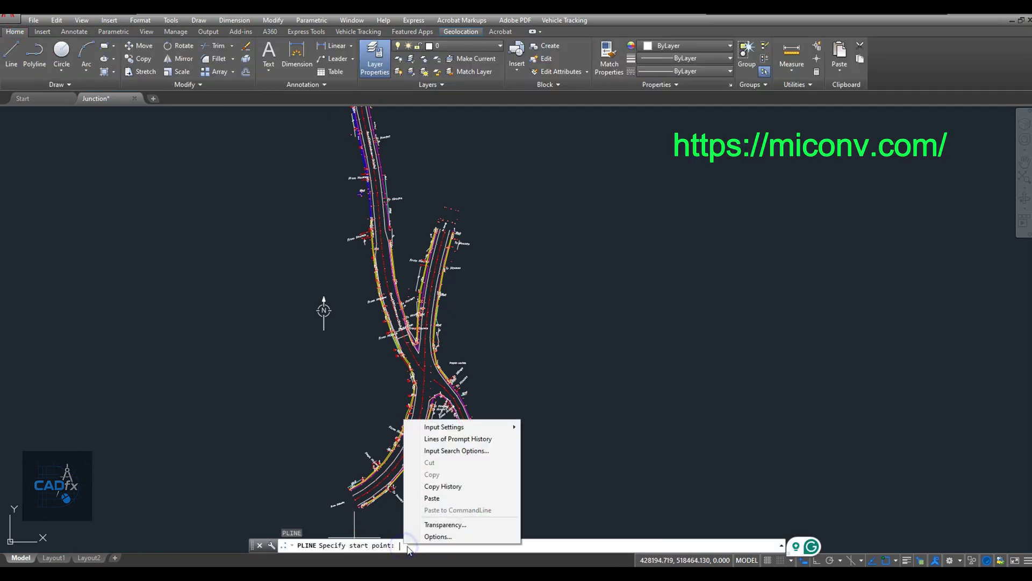
pyautogui.click(437, 497)
pyautogui.scroll(-5, 629, 323)
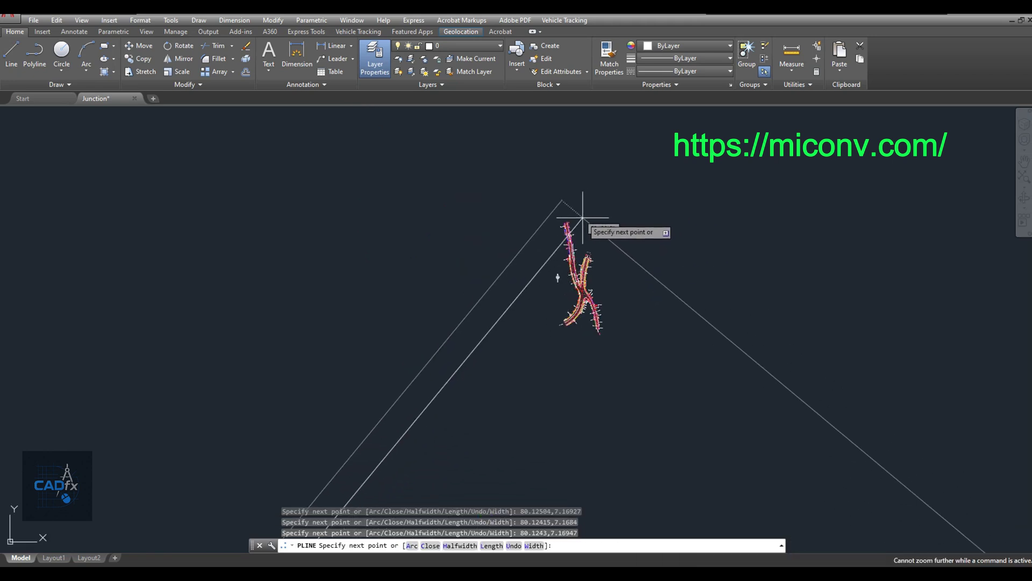
pyautogui.press('Return')
# Zoom extents onto the traced shapes and break the stray diagonal line with BR
pyautogui.write('z')
pyautogui.press('Return')
pyautogui.write('e')
pyautogui.press('Return')
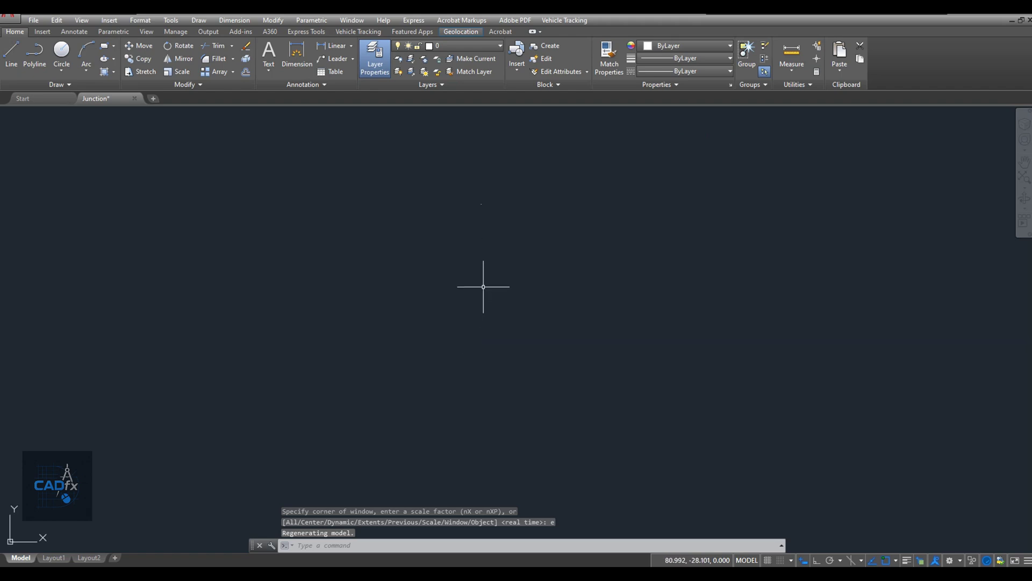
pyautogui.scroll(8, 506, 293)
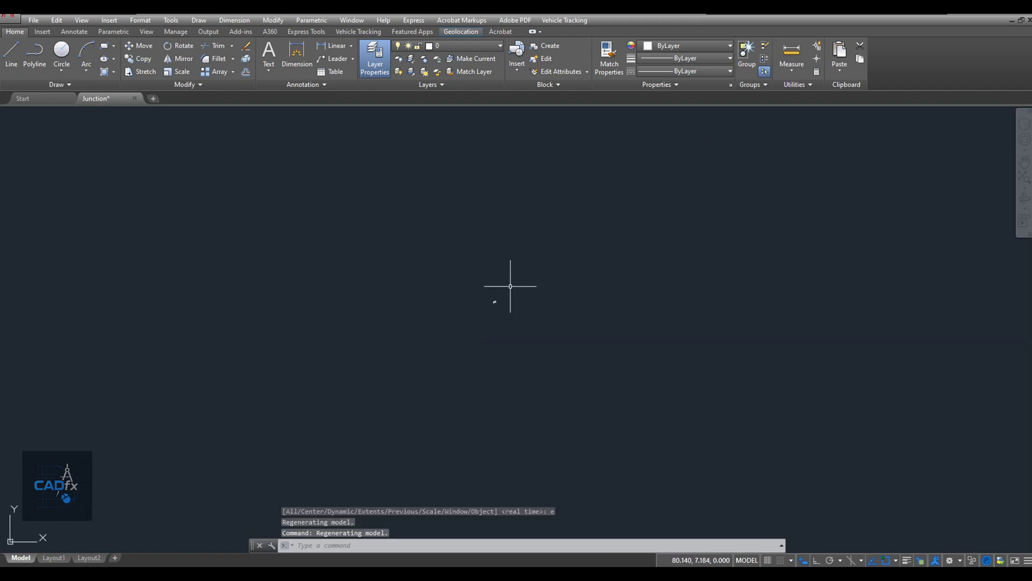
pyautogui.moveTo(417, 338); pyautogui.dragTo(603, 295, button='middle')
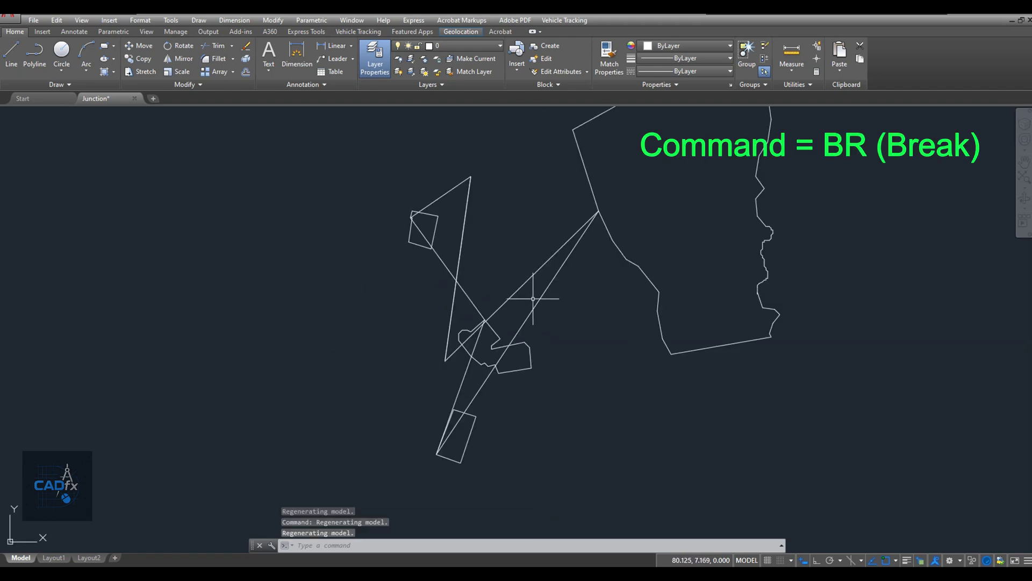
pyautogui.press('Escape')
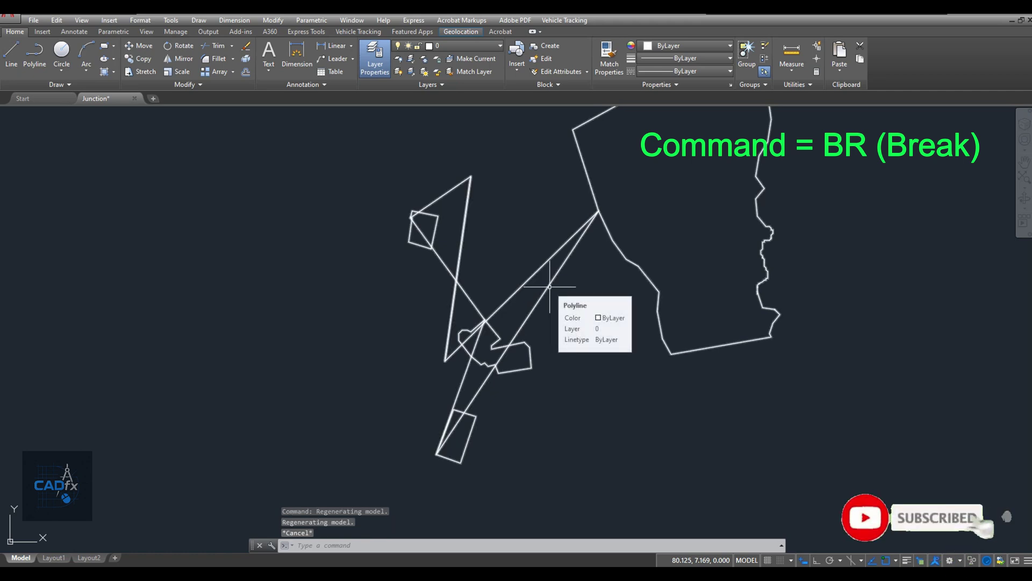
pyautogui.write('br')
pyautogui.press('Return')
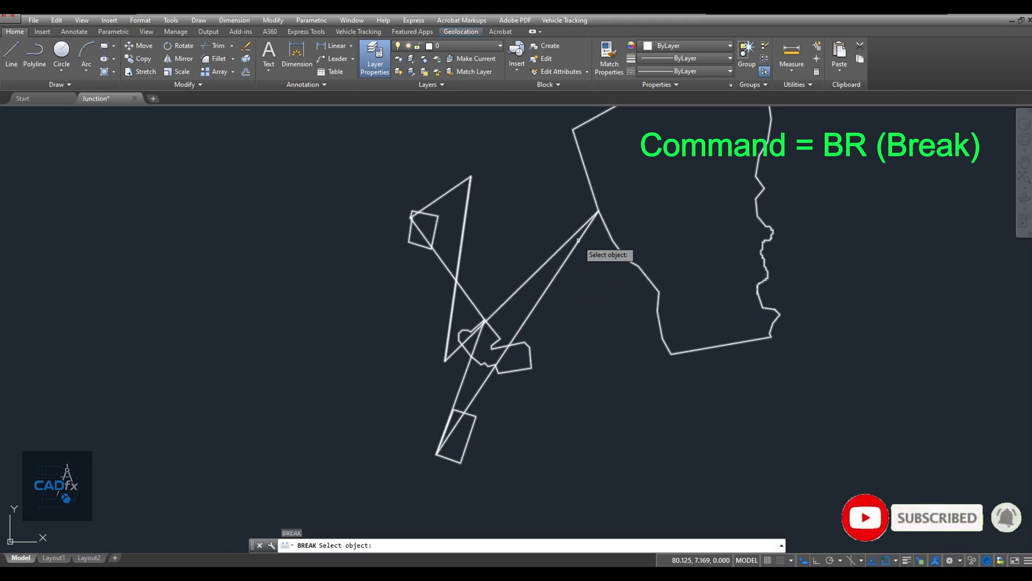
pyautogui.click(579, 245)
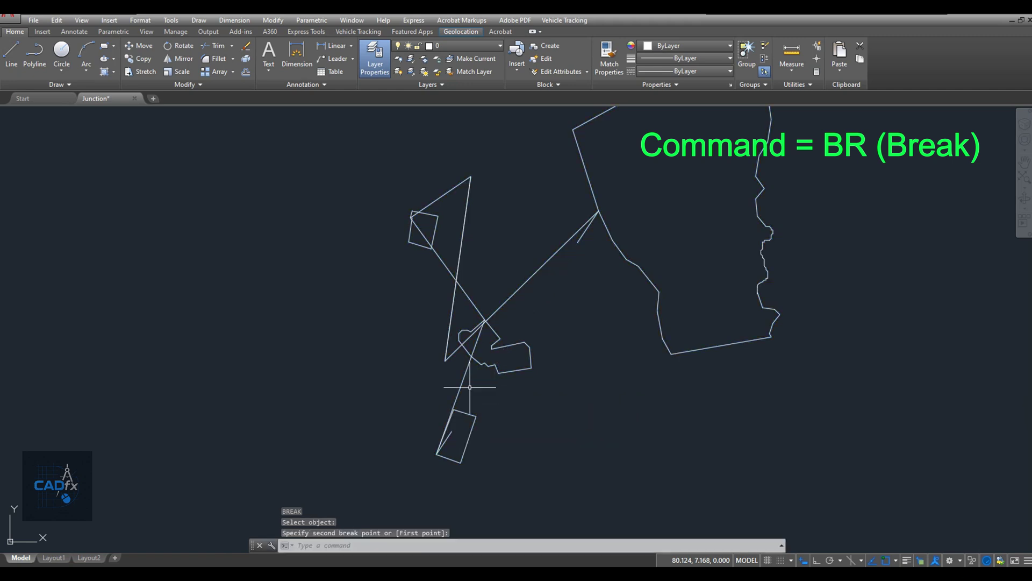
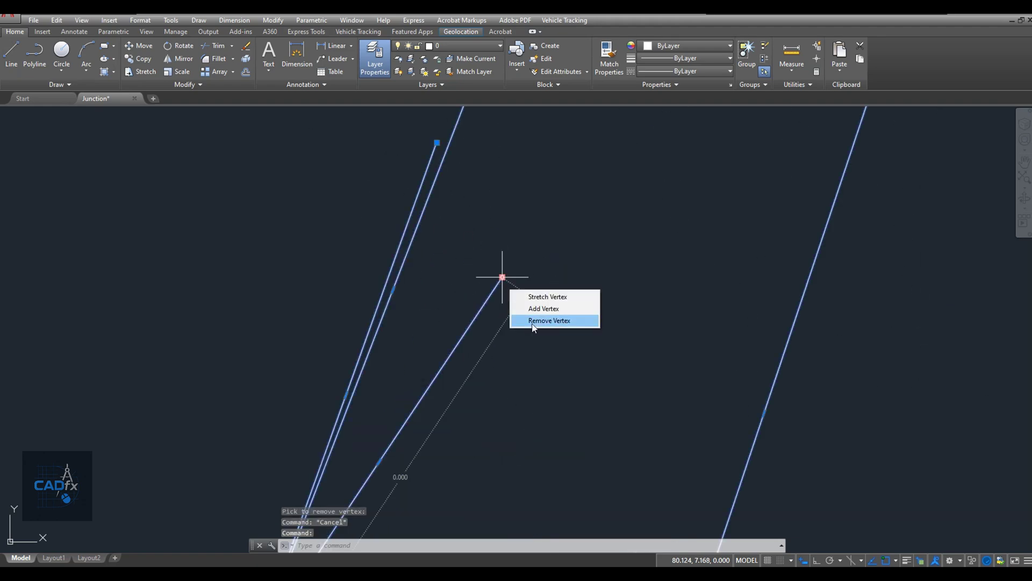
# Save the Junction drawing with the straight road line and its X/Y endpoint labels
pyautogui.hotkey('ctrl', 's')
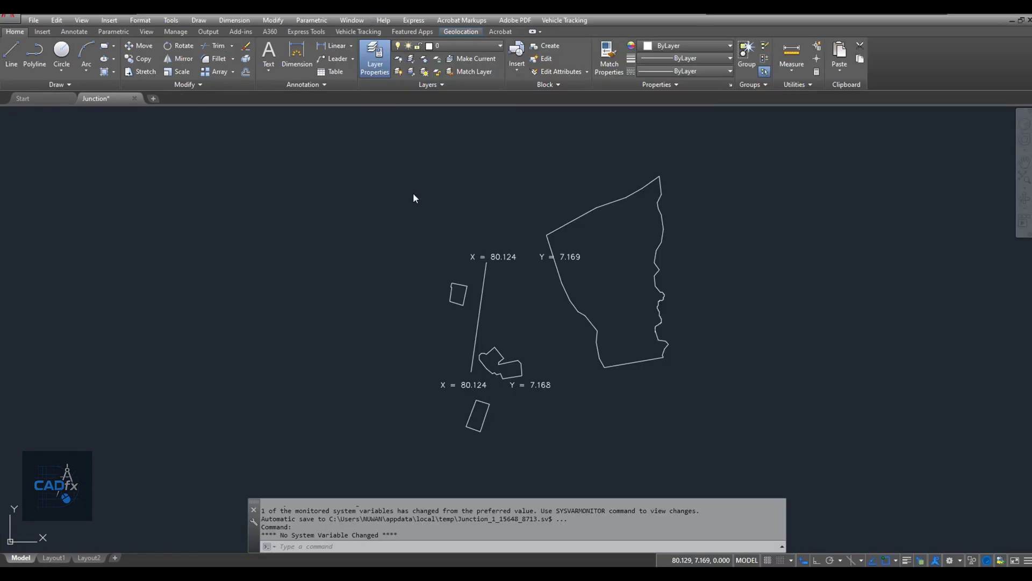
# Window-select the eight traced outlines and cut them to the clipboard
pyautogui.click(337, 166)
pyautogui.click(745, 449)
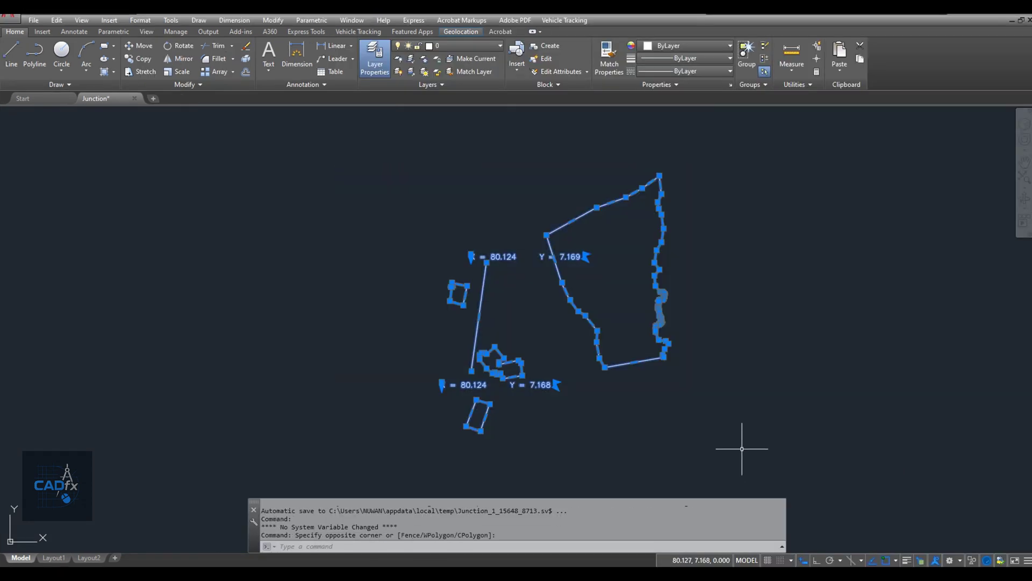
pyautogui.hotkey('ctrl', 'c')
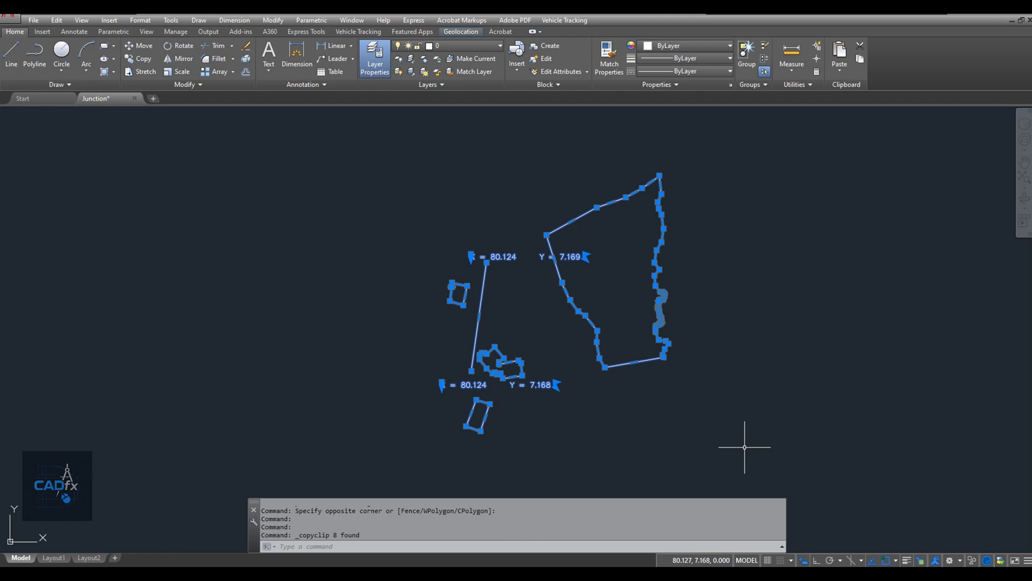
pyautogui.hotkey('ctrl', 'x')
# Zoom to extents and paste the outlines beside the junction survey
pyautogui.write('z')
pyautogui.press('Return')
pyautogui.write('e')
pyautogui.press('Return')
pyautogui.hotkey('ctrl', 'v')
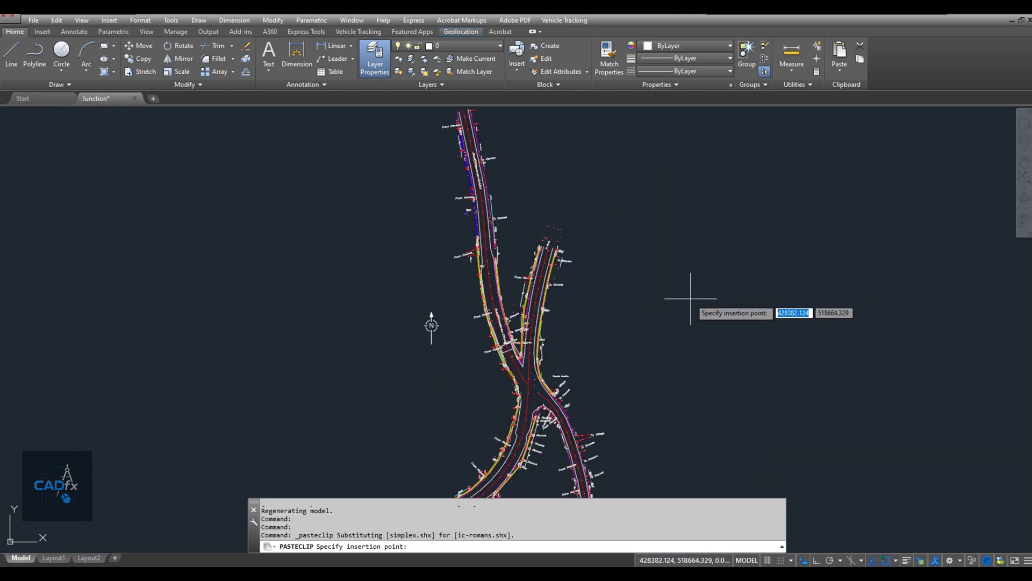
pyautogui.click(679, 305)
pyautogui.scroll(10, 666, 304)
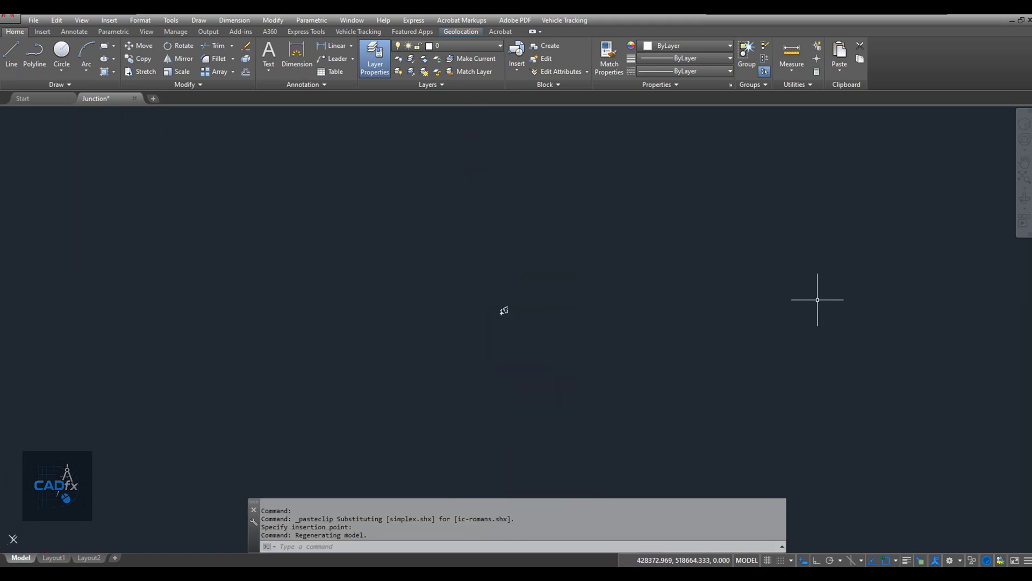
pyautogui.scroll(5, 512, 323)
pyautogui.moveTo(457, 272); pyautogui.dragTo(508, 341, button='middle')
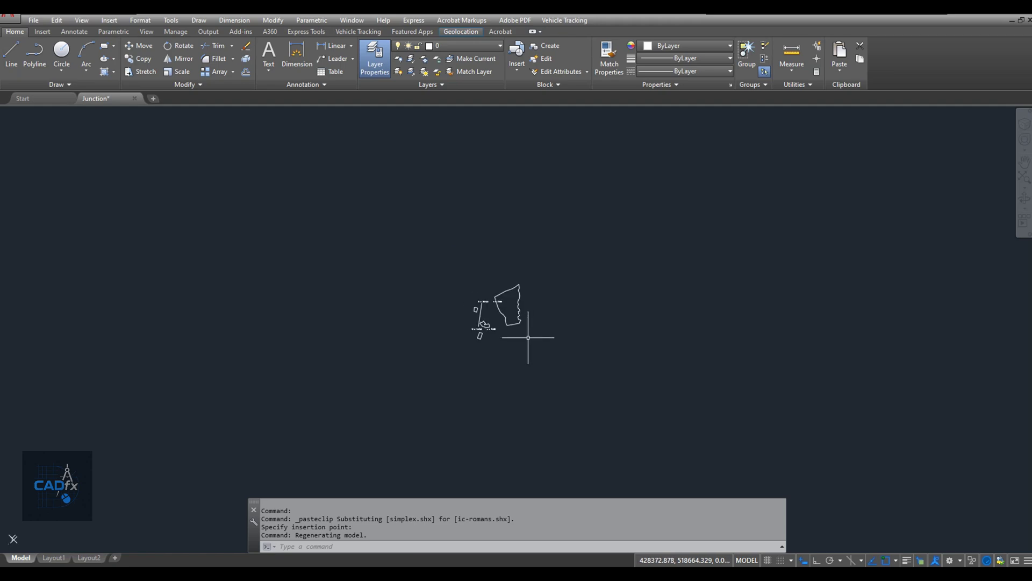
pyautogui.scroll(6, 537, 337)
pyautogui.scroll(-6, 537, 338)
pyautogui.scroll(8, 409, 344)
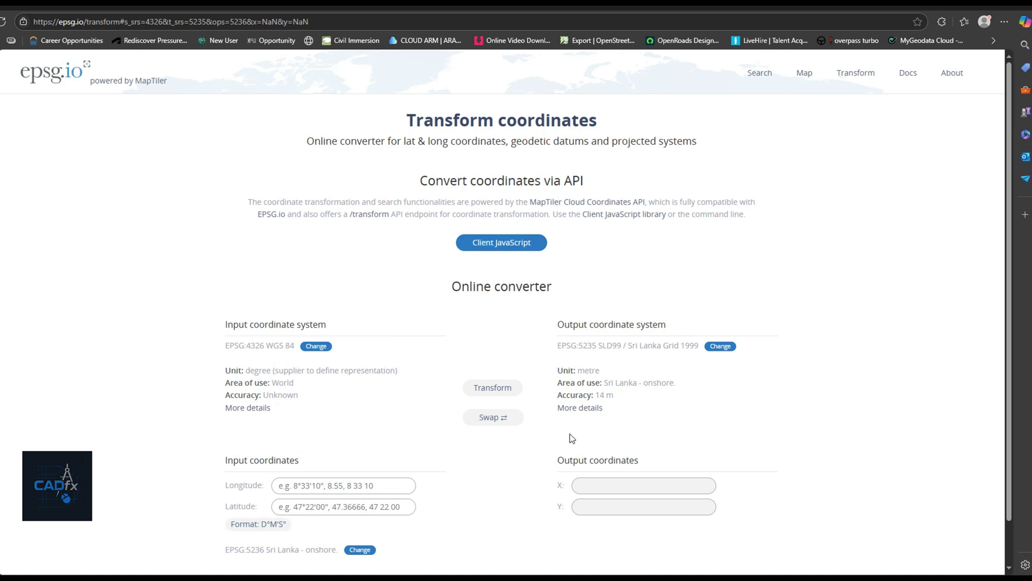
# Search 'Sri lanka' and choose EPSG:5235 SLD99 / Sri Lanka Grid 1999 as the output system
pyautogui.click(720, 347)
pyautogui.click(408, 201)
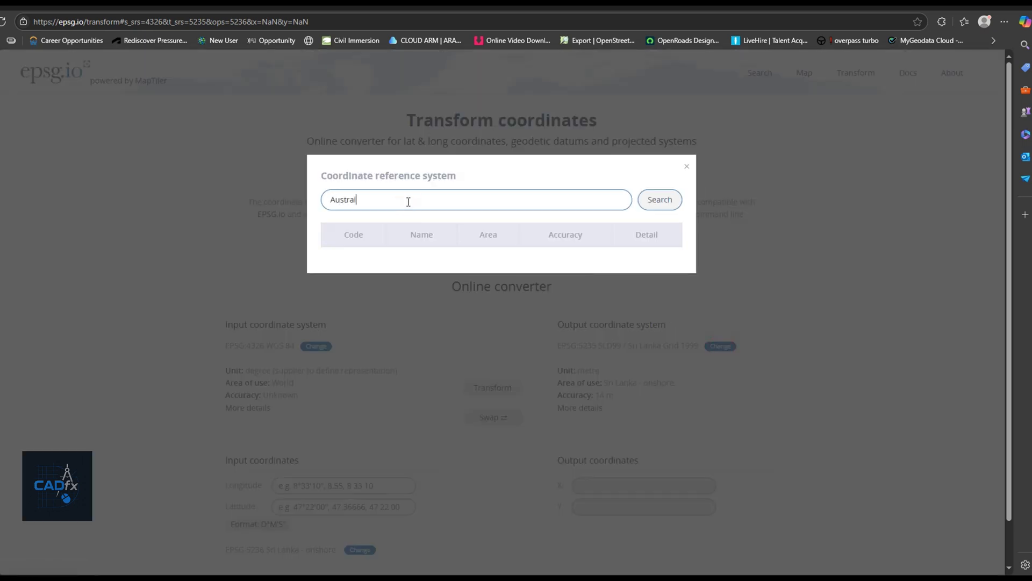
pyautogui.click(653, 202)
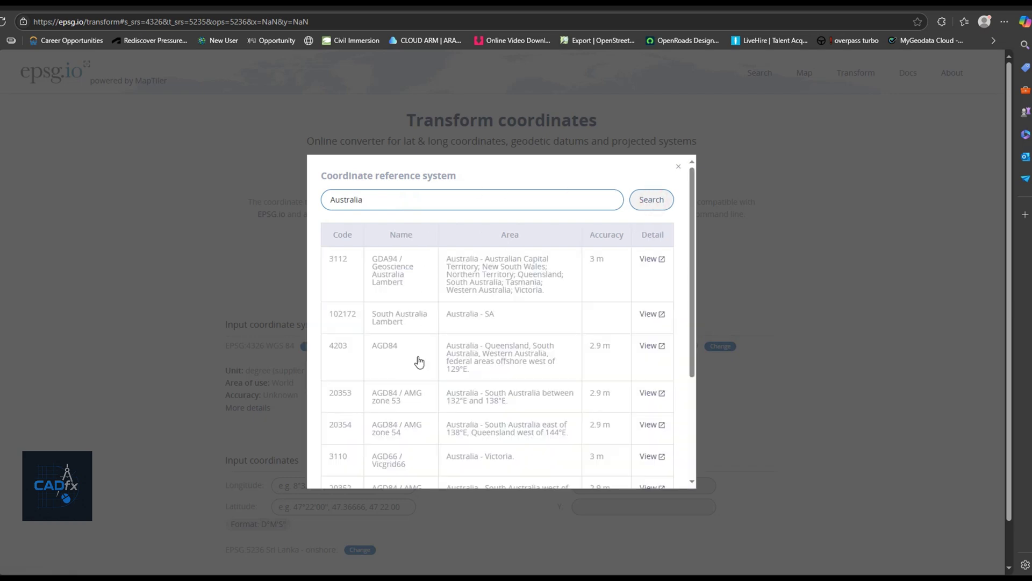
pyautogui.write('Sri lanka')
pyautogui.click(652, 199)
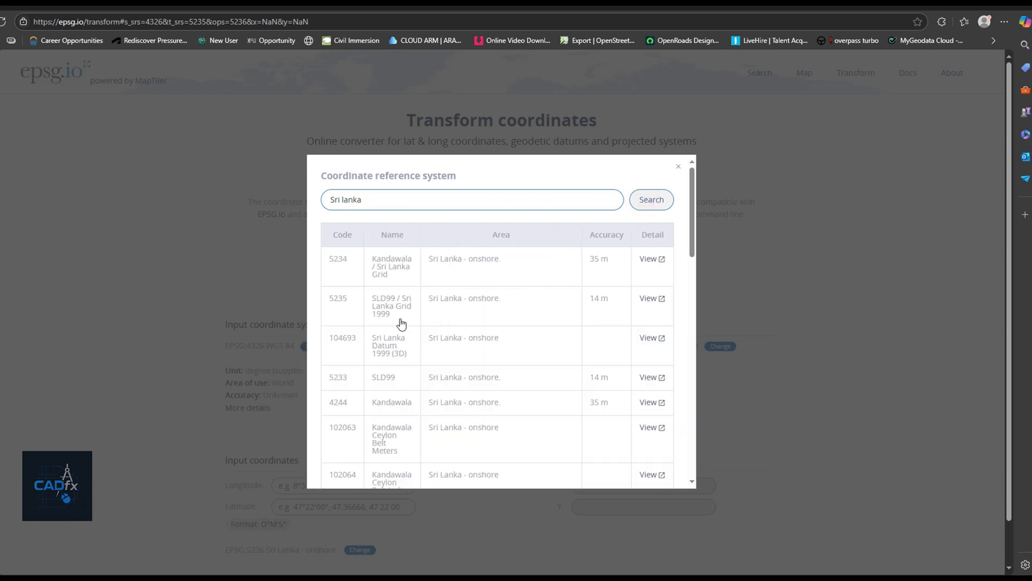
pyautogui.click(466, 307)
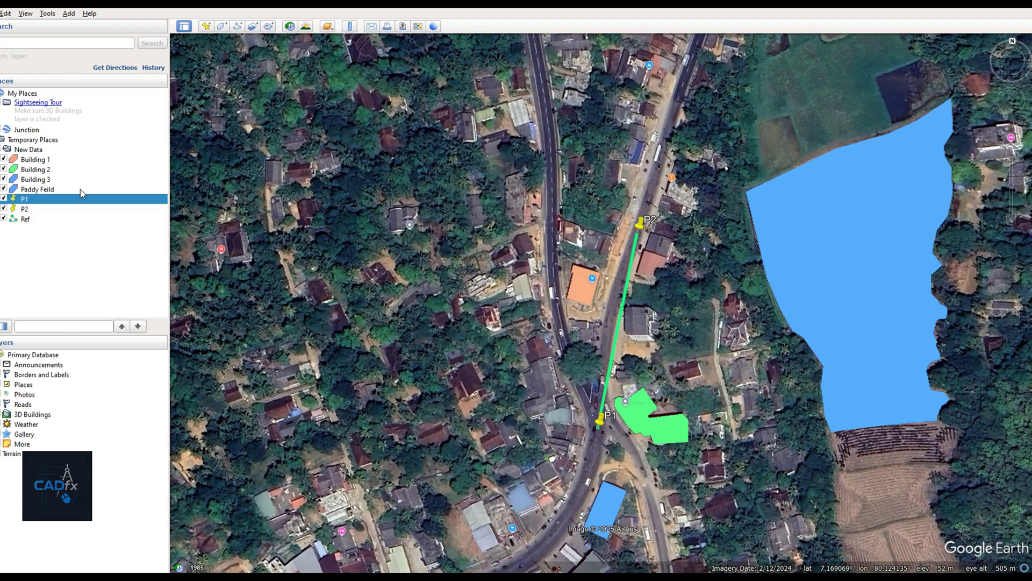
# Enter P1's longitude and latitude into epsg.io and transform them
pyautogui.rightClick(79, 199)
pyautogui.press('Tab')
pyautogui.press('Tab')
pyautogui.click(220, 544)
pyautogui.click(335, 436)
pyautogui.hotkey('ctrl', 'v')
pyautogui.hotkey('alt', 'Tab')
pyautogui.doubleClick(457, 255)
pyautogui.hotkey('alt', 'Tab')
pyautogui.hotkey('ctrl', 'v')
pyautogui.click(494, 340)
# Copy the converted X and Y values into Notepad
pyautogui.moveTo(659, 437); pyautogui.dragTo(525, 438)
pyautogui.hotkey('alt', 'Tab')
pyautogui.hotkey('ctrl', 'v')
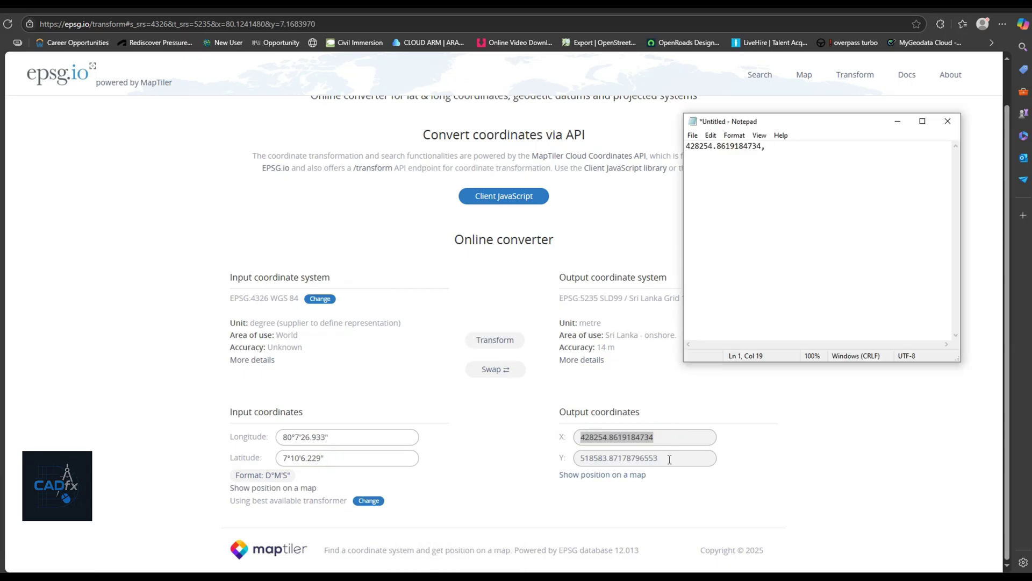
pyautogui.moveTo(669, 460); pyautogui.dragTo(578, 458)
pyautogui.hotkey('alt', 'Tab')
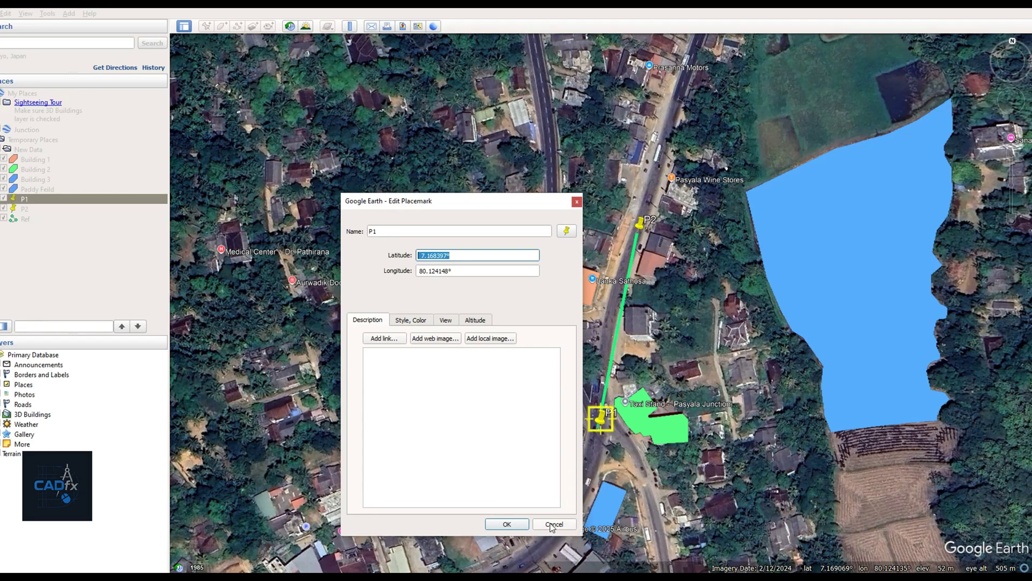
# Open placemark P2's properties and paste its longitude into the converter
pyautogui.press('Return')
pyautogui.rightClick(34, 207)
pyautogui.click(54, 368)
pyautogui.press('Tab')
pyautogui.press('Tab')
pyautogui.hotkey('ctrl', 'c')
pyautogui.hotkey('alt', 'Tab')
pyautogui.tripleClick(347, 436)
pyautogui.hotkey('ctrl', 'v')
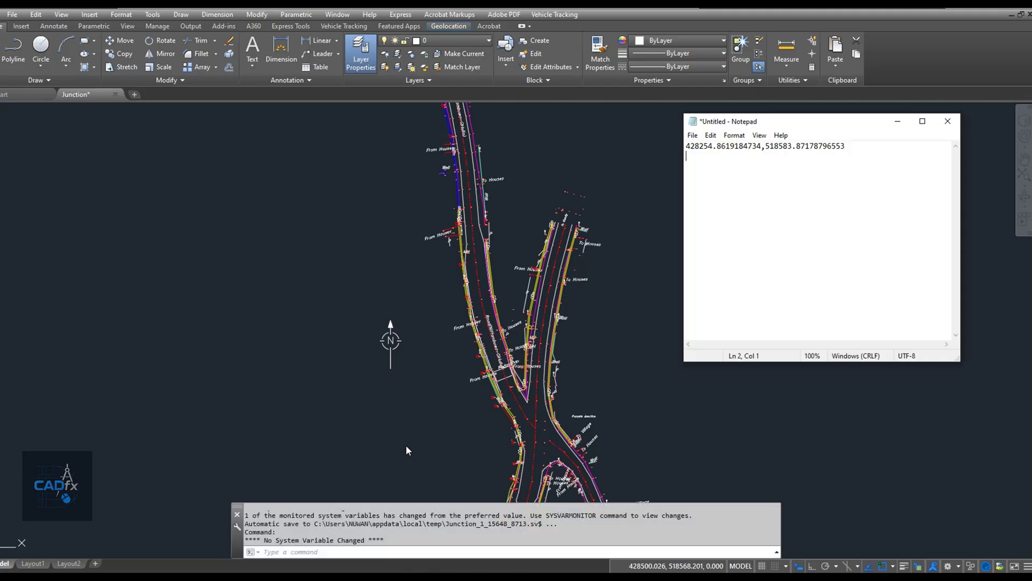
# Paste P2's latitude into the converter and transform the coordinates
pyautogui.hotkey('alt', 'Tab')
pyautogui.moveTo(457, 256); pyautogui.dragTo(417, 249)
pyautogui.hotkey('ctrl', 'c')
pyautogui.hotkey('alt', 'Tab')
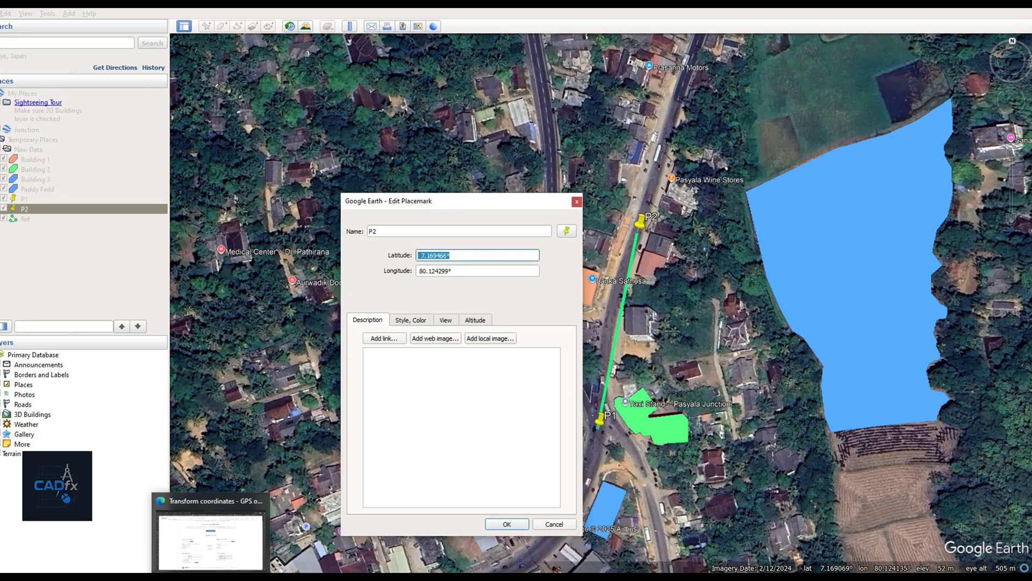
pyautogui.tripleClick(347, 457)
pyautogui.hotkey('ctrl', 'v')
pyautogui.click(495, 339)
# Record P2's converted X and Y values in Notepad
pyautogui.tripleClick(670, 437)
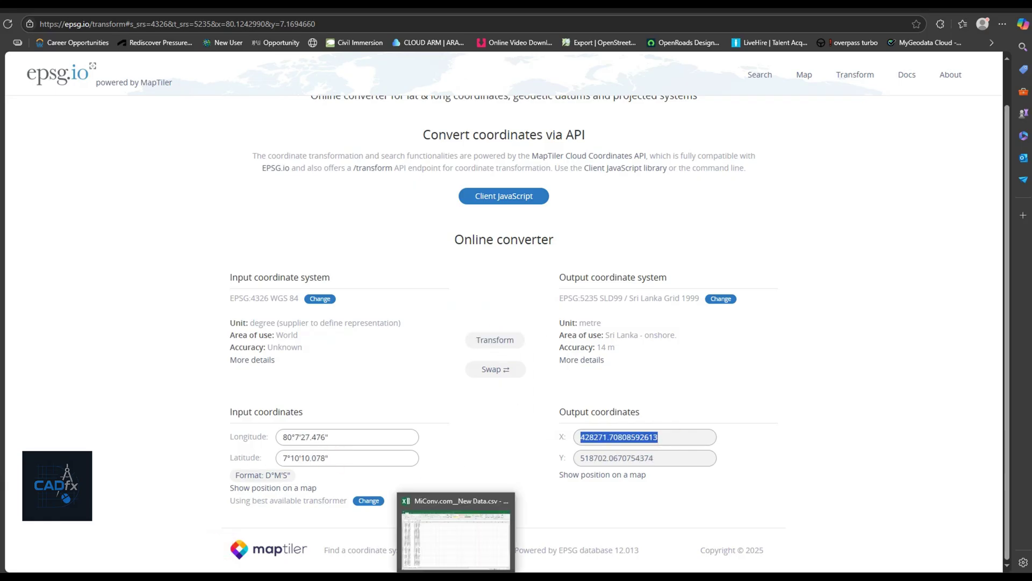
pyautogui.hotkey('ctrl', 'c')
pyautogui.hotkey('alt', 'Tab')
pyautogui.moveTo(662, 460); pyautogui.dragTo(561, 459)
pyautogui.hotkey('ctrl', 'c')
pyautogui.hotkey('alt', 'Tab')
# Draw a PL polyline in AutoCAD from the pasted Notepad coordinates
pyautogui.hotkey('ctrl', 'a')
pyautogui.hotkey('ctrl', 'c')
pyautogui.hotkey('alt', 'Tab')
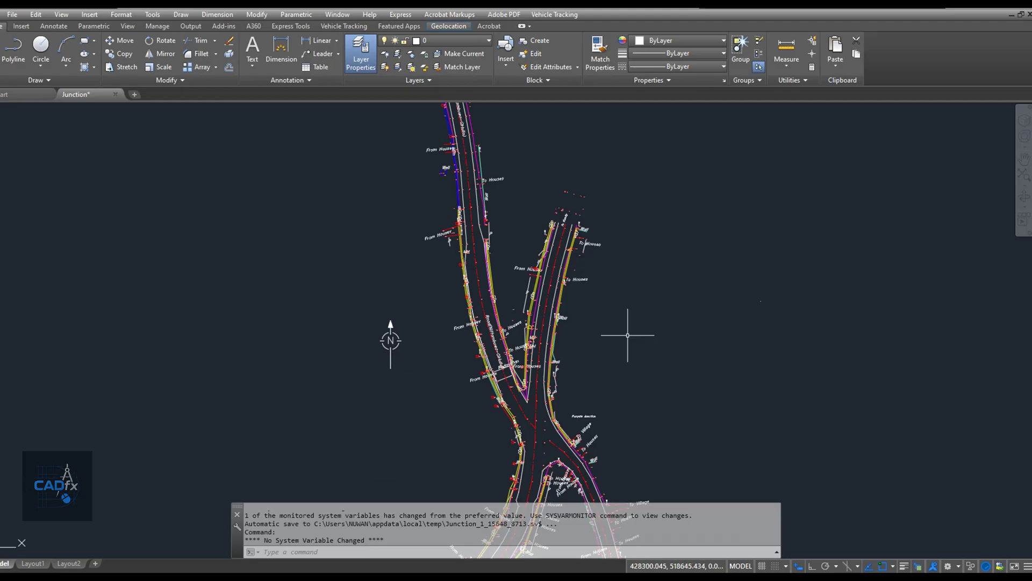
pyautogui.write('PL')
pyautogui.press('Return')
pyautogui.hotkey('ctrl', 'v')
pyautogui.press('Return')
pyautogui.press('Return')
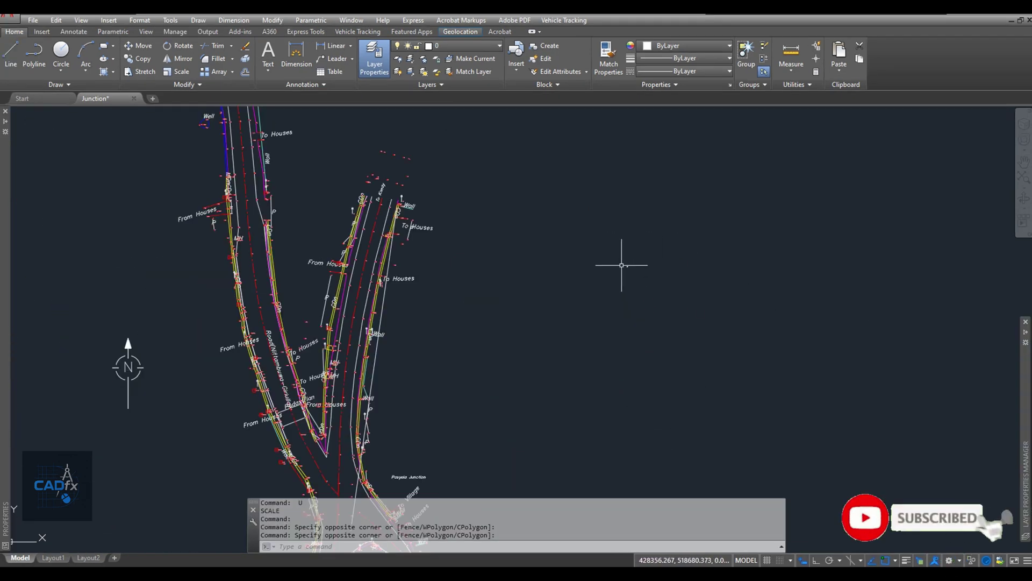
# Create a layer named 'New Data' with green (colour 3)
pyautogui.scroll(2, 622, 265)
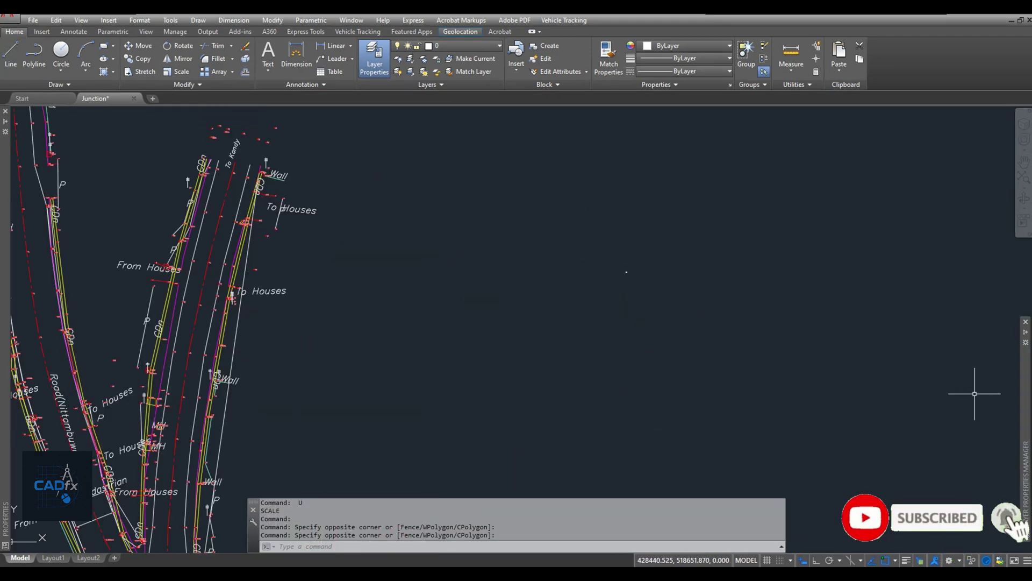
pyautogui.moveTo(1024, 409)
pyautogui.hotkey('alt', 'n')
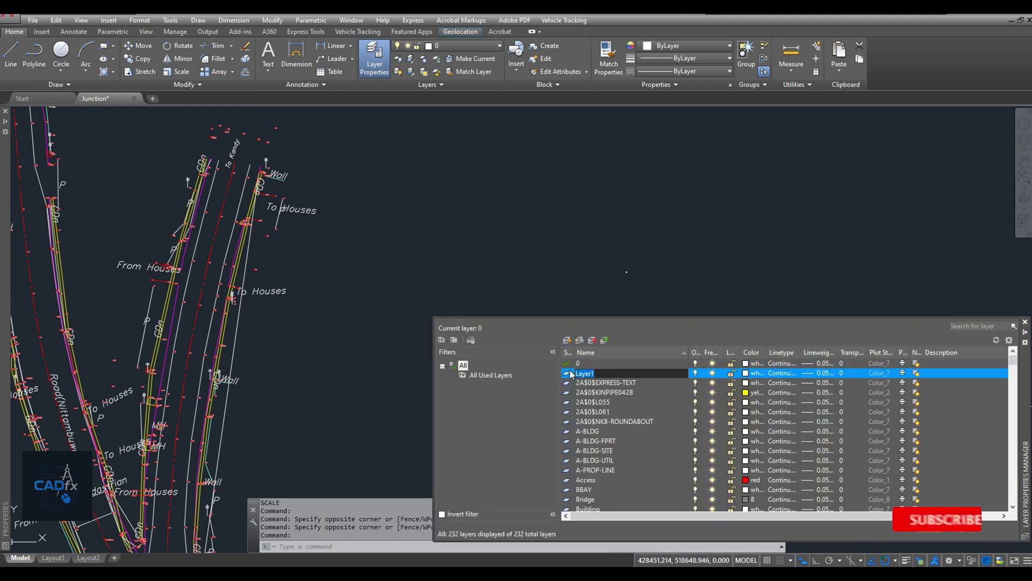
pyautogui.write('New Data')
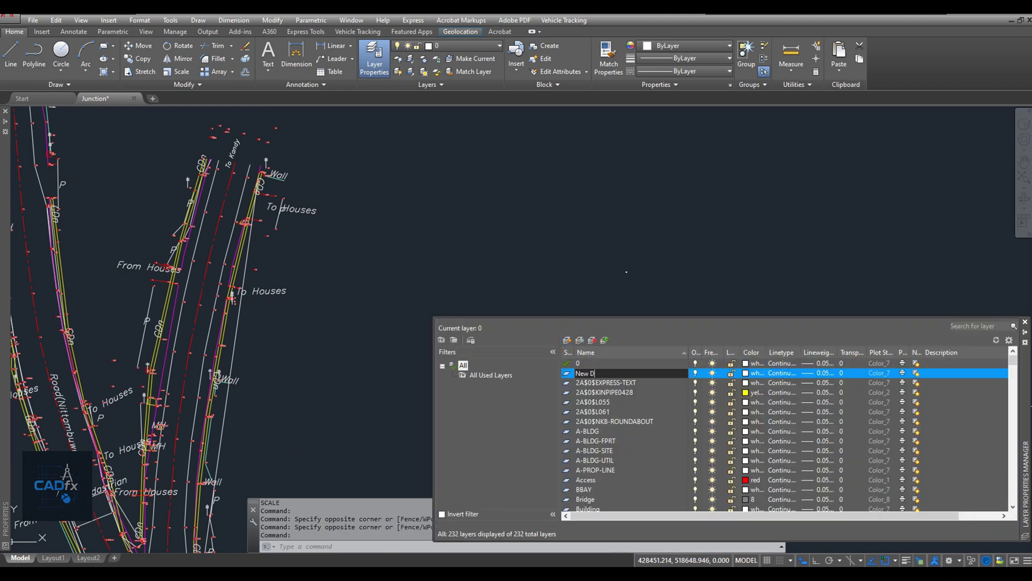
pyautogui.click(748, 373)
pyautogui.click(452, 313)
pyautogui.click(503, 375)
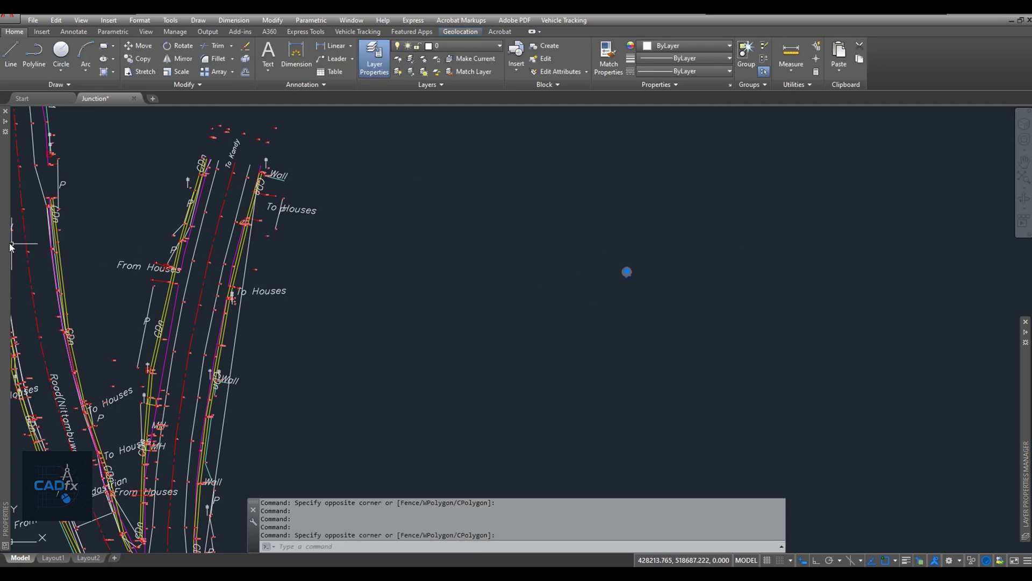
# Put the selected outlines on the New Data layer
pyautogui.click(81, 155)
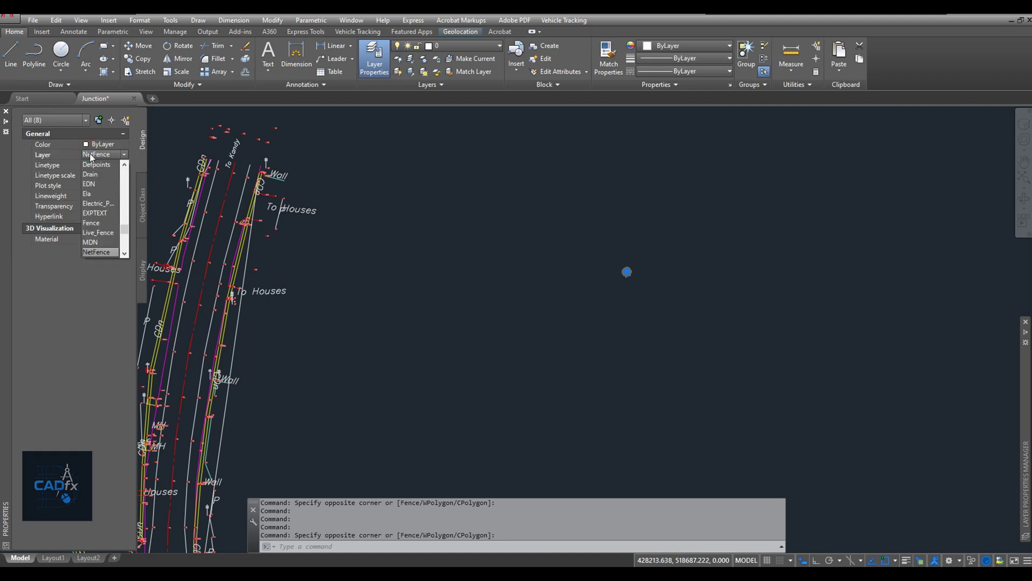
pyautogui.click(96, 252)
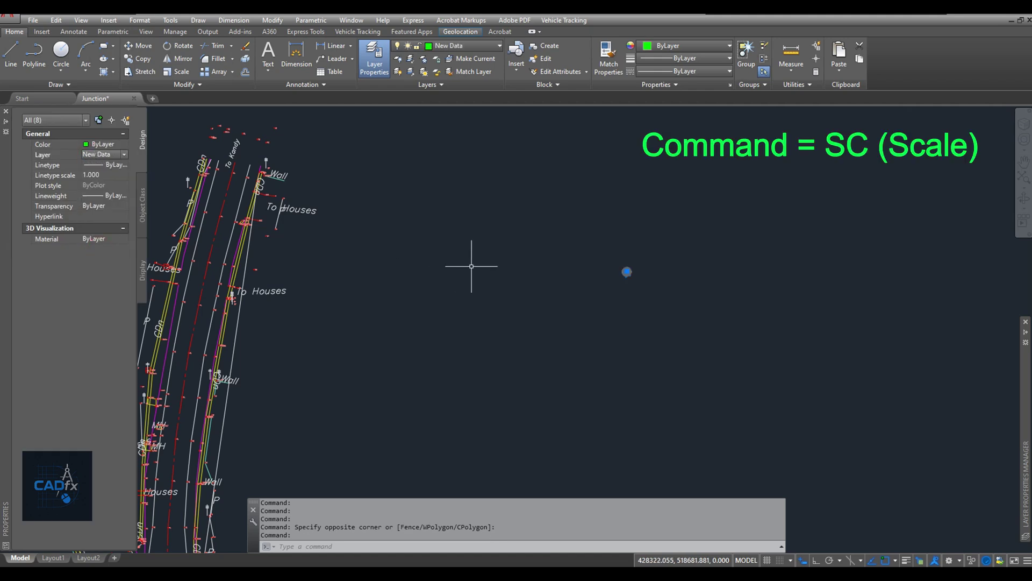
pyautogui.press('Escape')
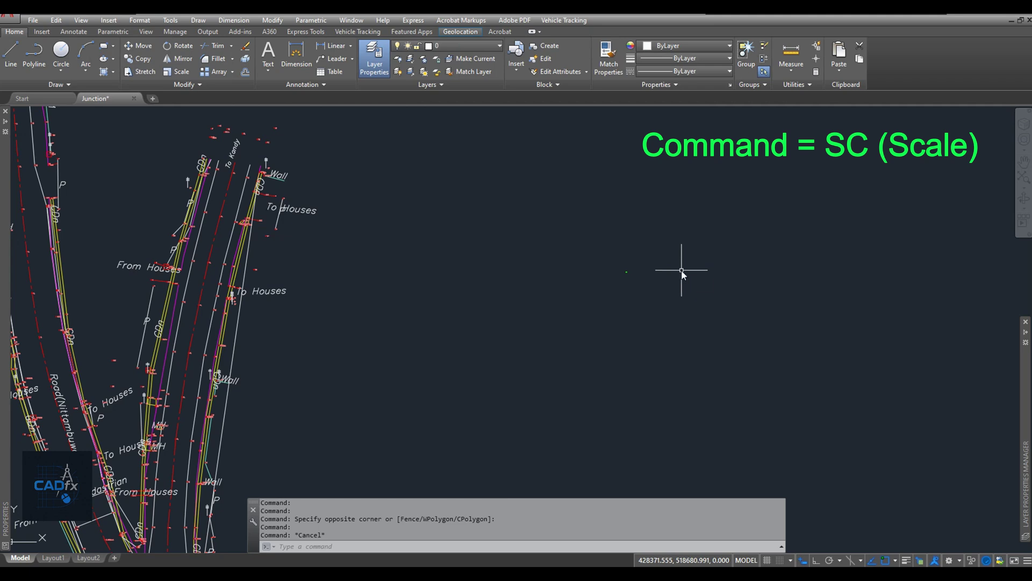
# Scale the eight green outlines by a factor of 500
pyautogui.press('Return')
pyautogui.click(636, 283)
pyautogui.click(627, 269)
pyautogui.press('Return')
pyautogui.click(626, 272)
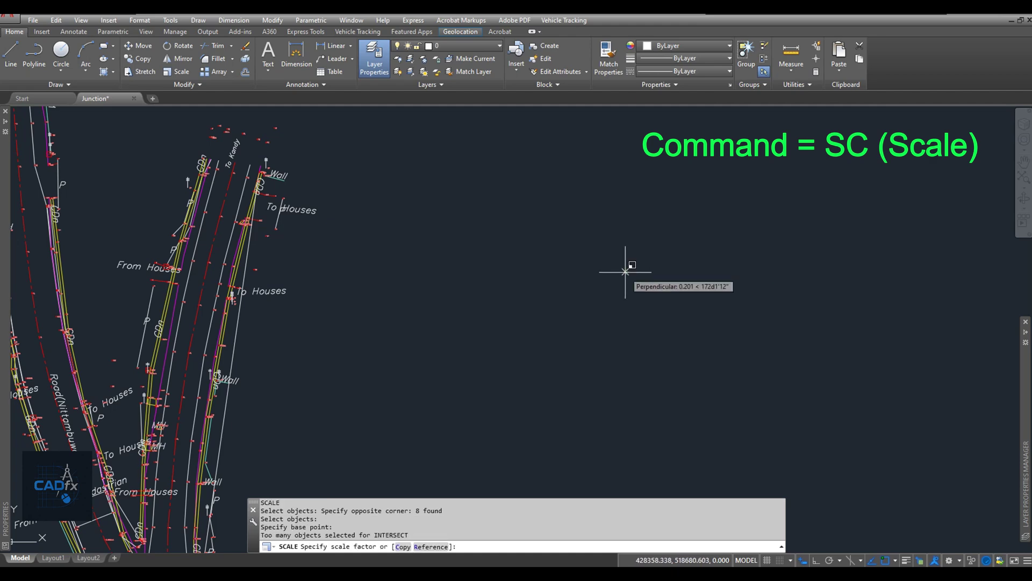
pyautogui.write('500')
pyautogui.press('Return')
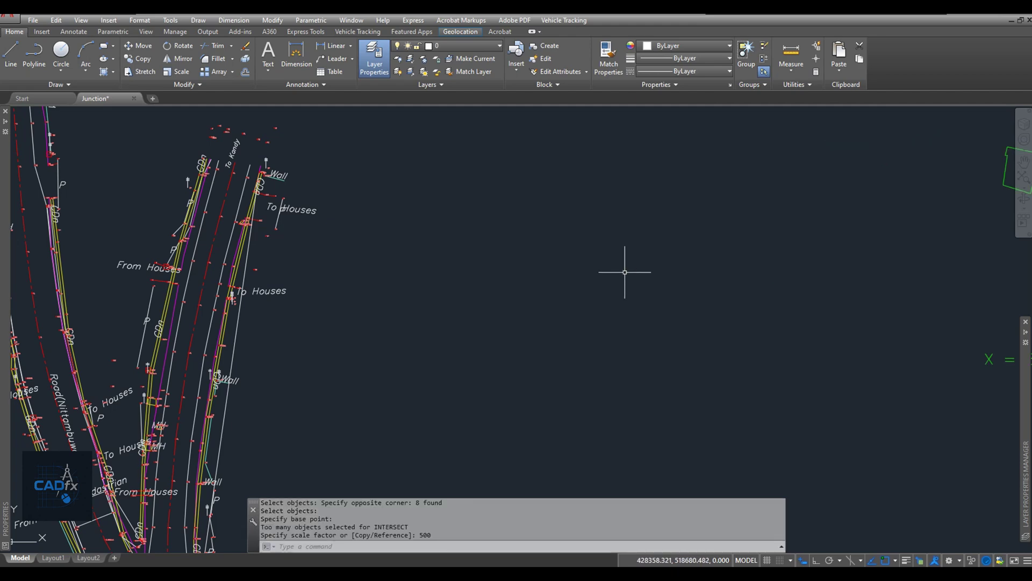
pyautogui.scroll(-1, 597, 284)
pyautogui.scroll(-3, 597, 284)
# Move the scaled outlines next to the junction survey
pyautogui.click(503, 196)
pyautogui.click(672, 340)
pyautogui.write('M')
pyautogui.press('Return')
pyautogui.click(667, 288)
pyautogui.click(599, 323)
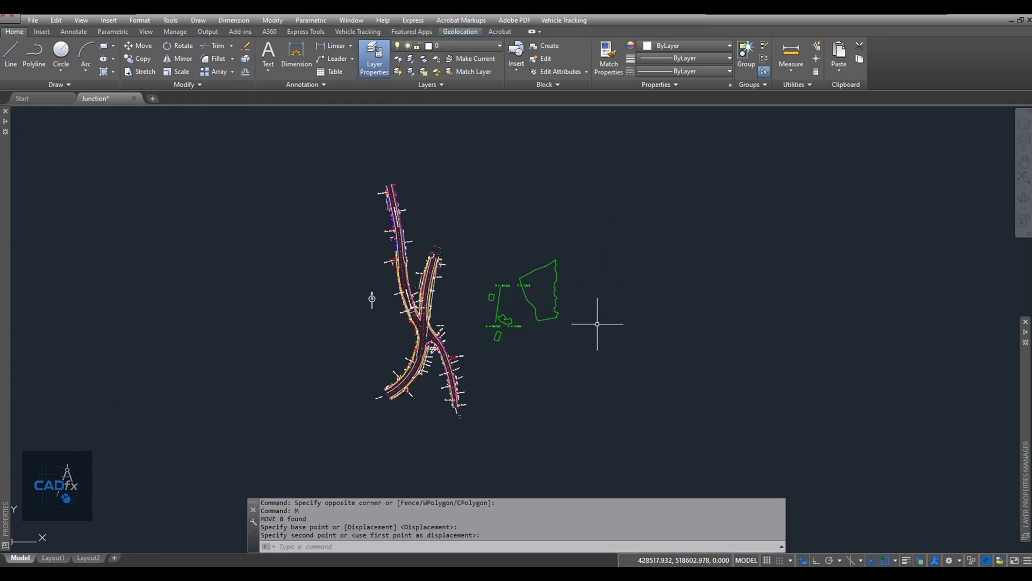
pyautogui.scroll(2, 498, 325)
pyautogui.scroll(4, 497, 325)
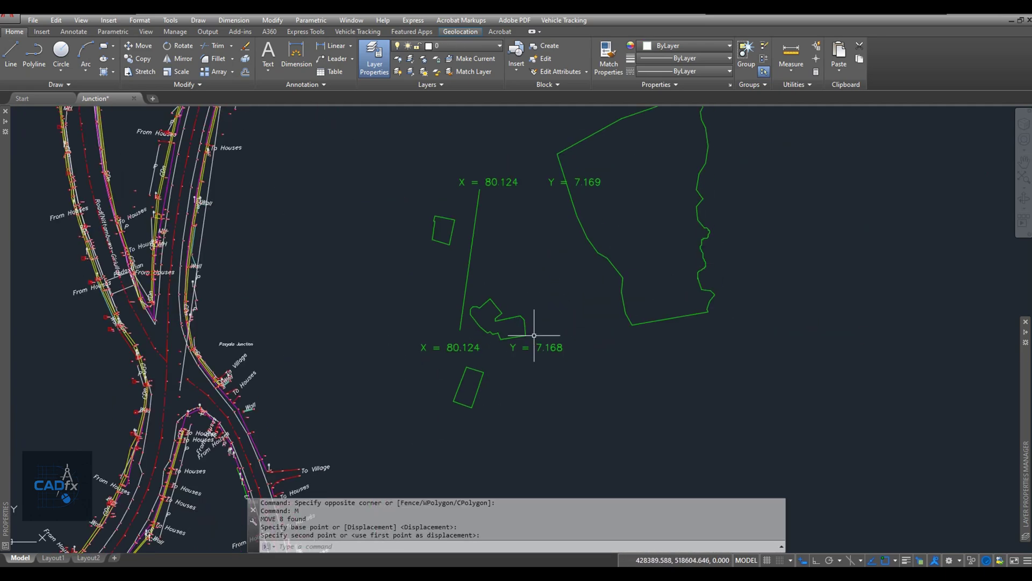
# Start ALIGN (AL) and select the eight green outlines
pyautogui.write('AL')
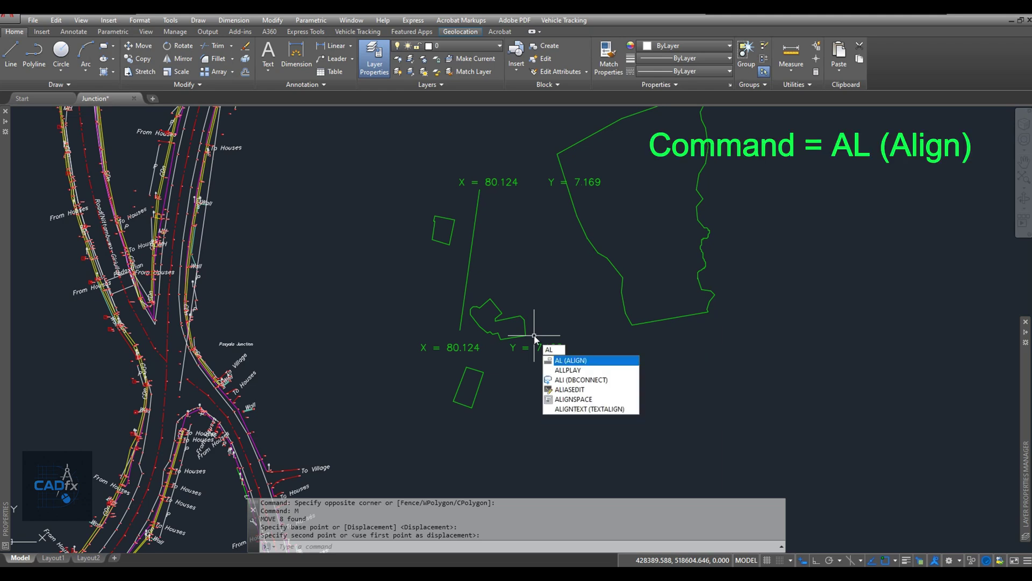
pyautogui.click(579, 362)
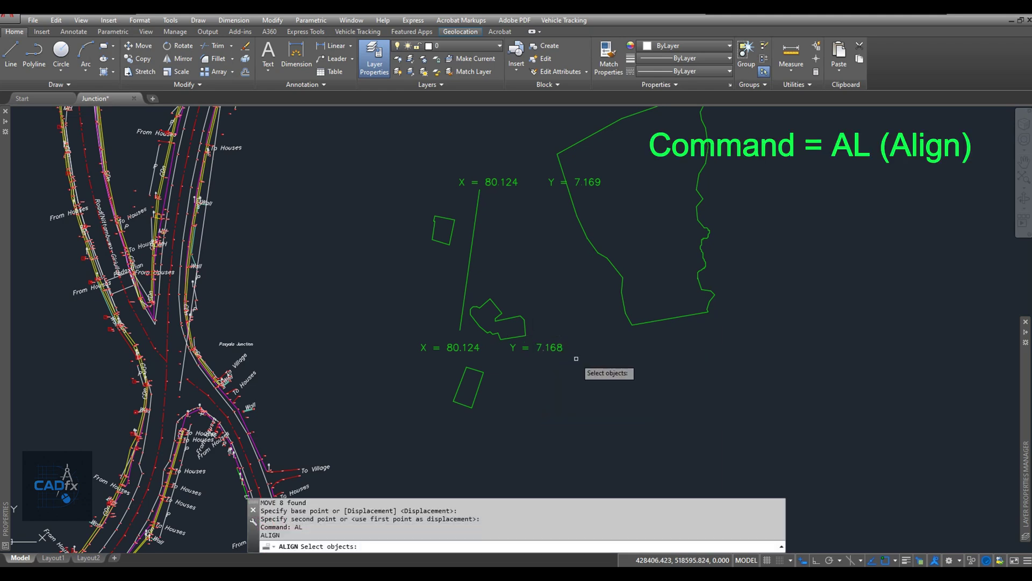
pyautogui.scroll(-2, 609, 353)
pyautogui.click(685, 385)
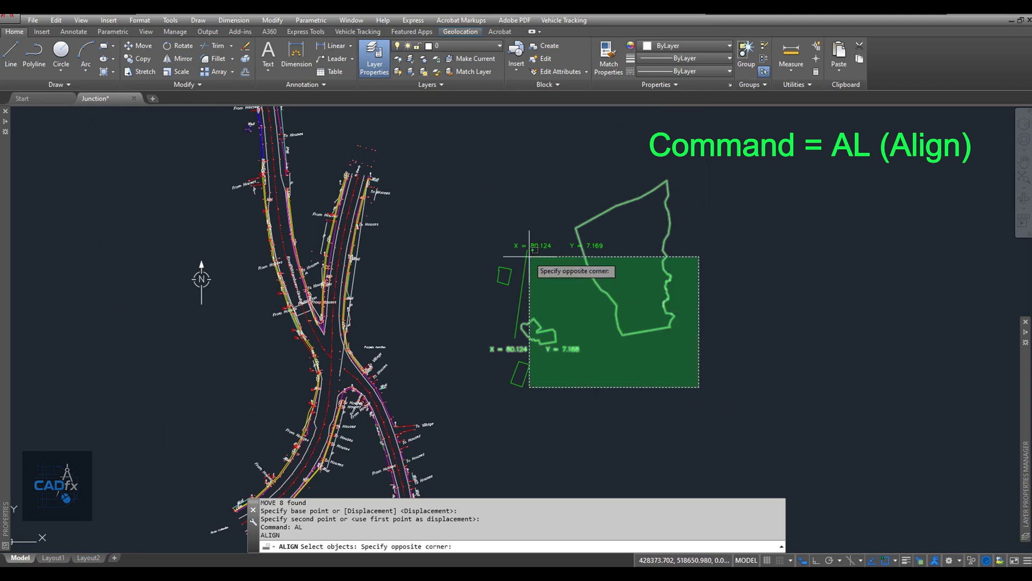
pyautogui.click(478, 158)
pyautogui.press('Return')
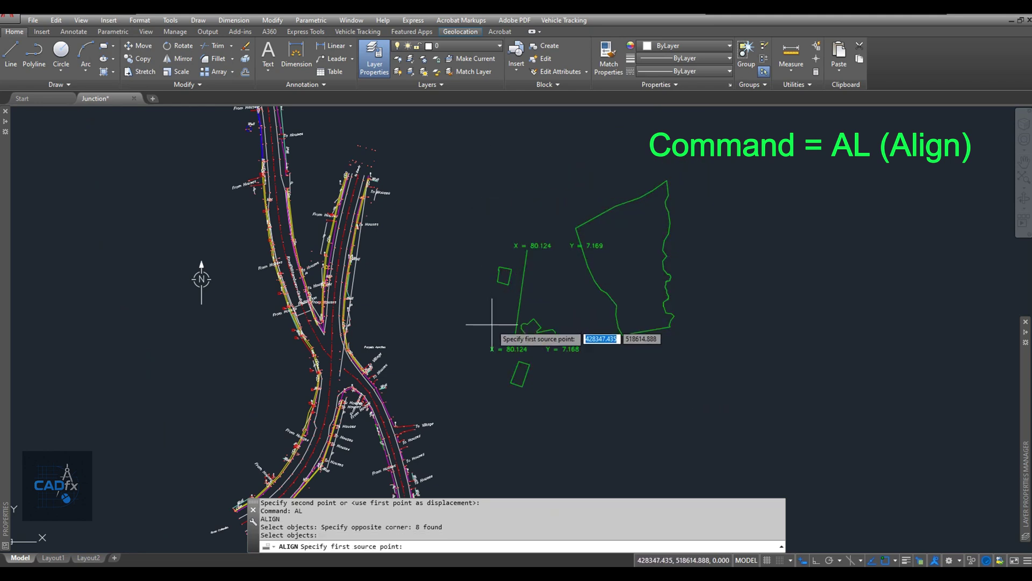
# Match two reference points on the outlines to their survey points near RF
pyautogui.click(515, 338)
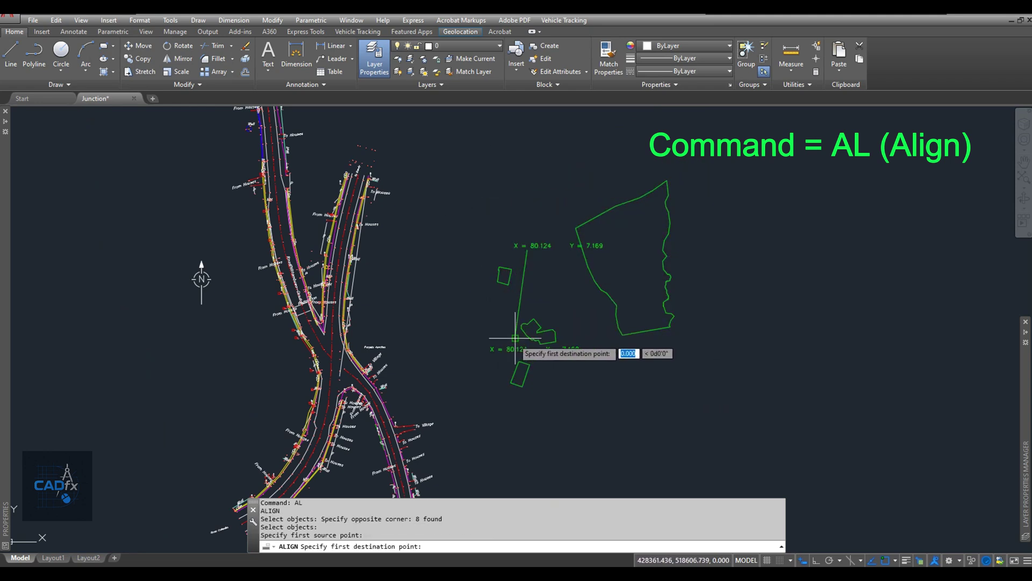
pyautogui.scroll(5, 349, 371)
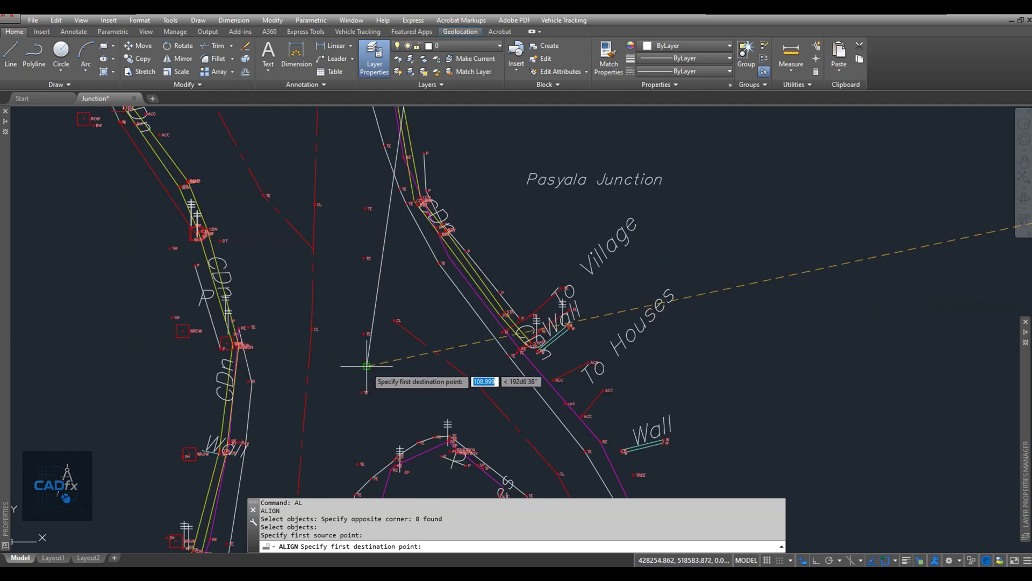
pyautogui.click(362, 373)
pyautogui.scroll(-5, 365, 368)
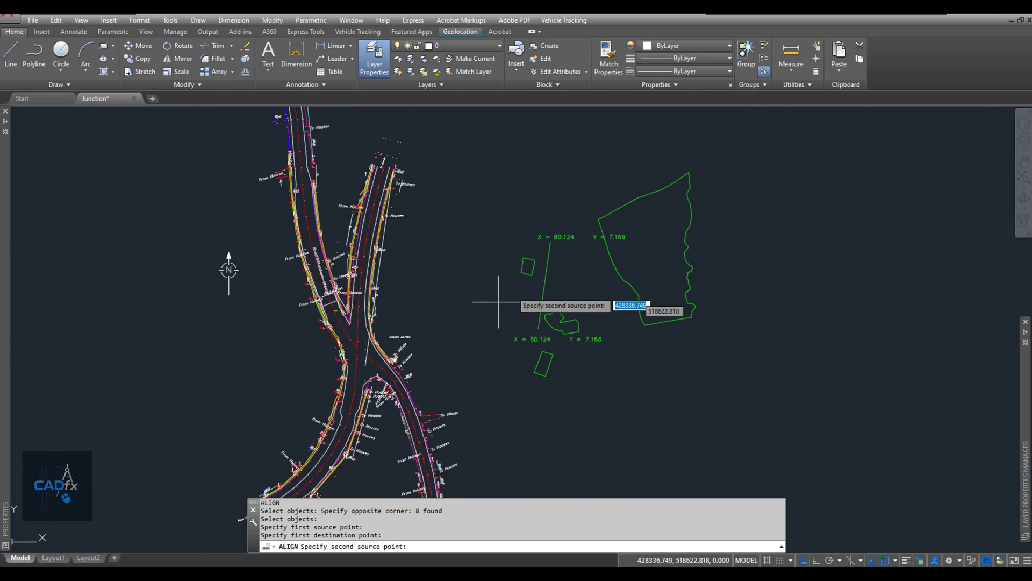
pyautogui.scroll(4, 532, 242)
pyautogui.click(545, 230)
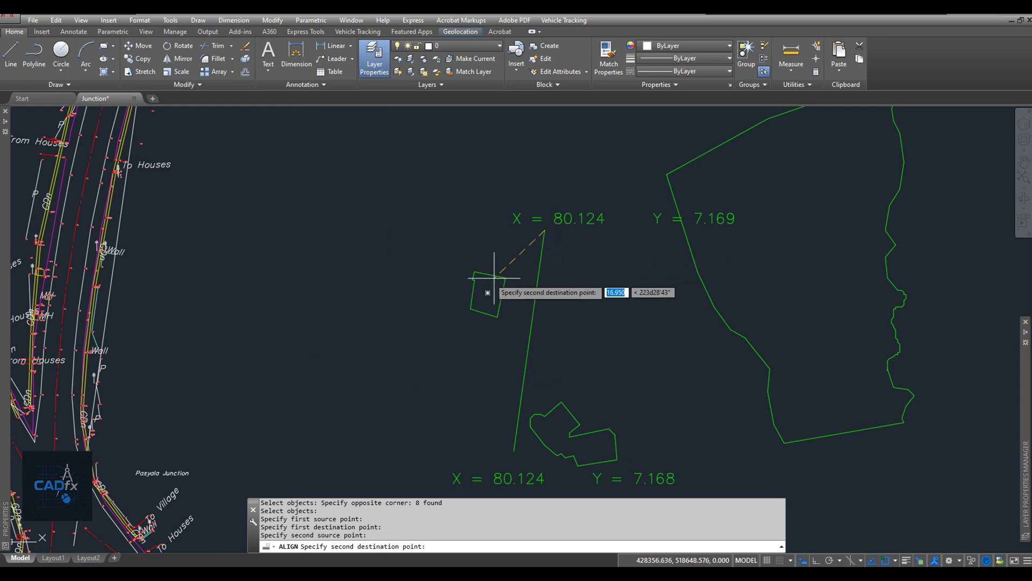
pyautogui.scroll(-3, 498, 322)
pyautogui.scroll(3, 357, 276)
pyautogui.scroll(8, 285, 185)
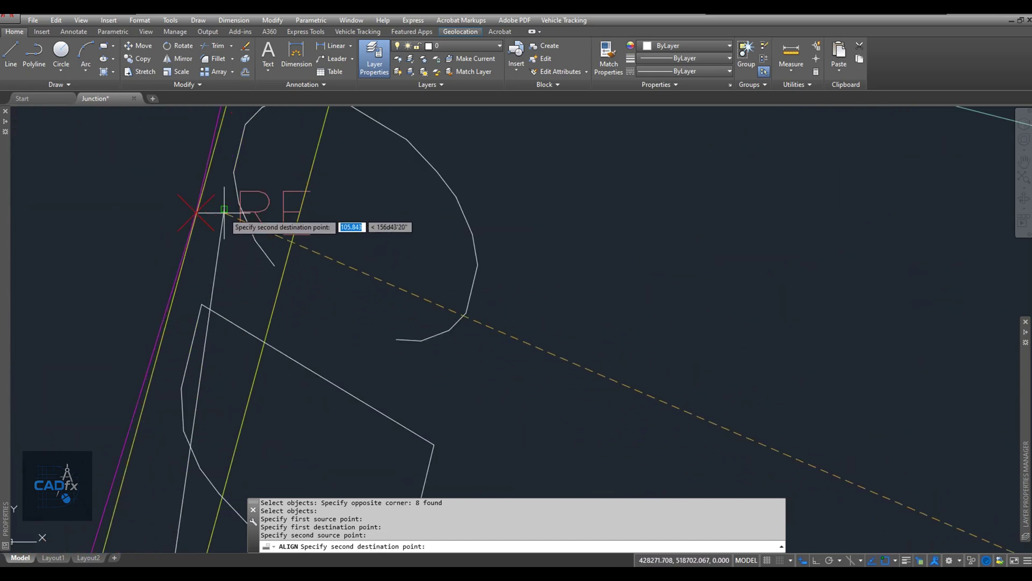
pyautogui.click(224, 209)
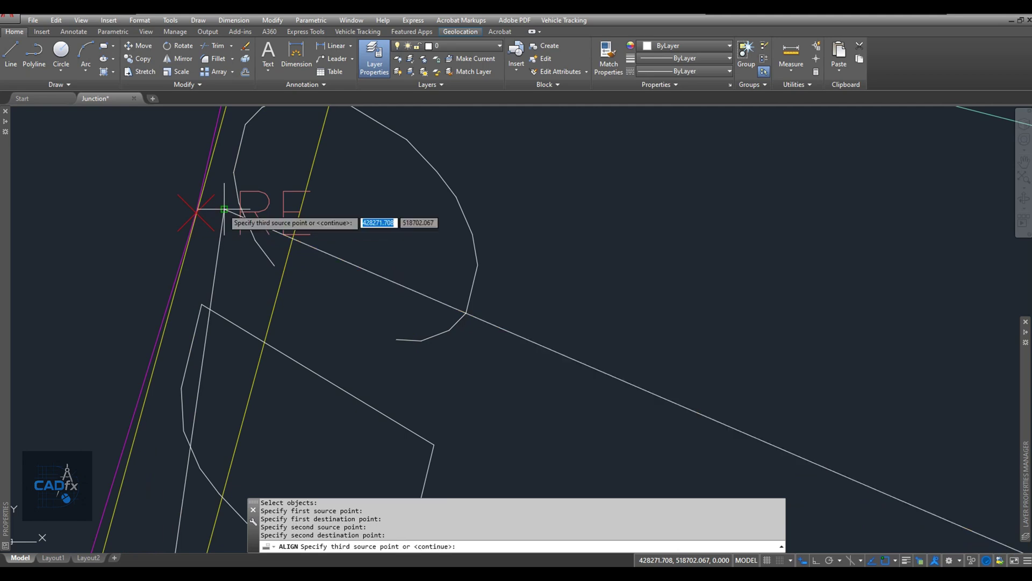
# Skip the third point and answer Yes to scale objects to the points
pyautogui.press('Return')
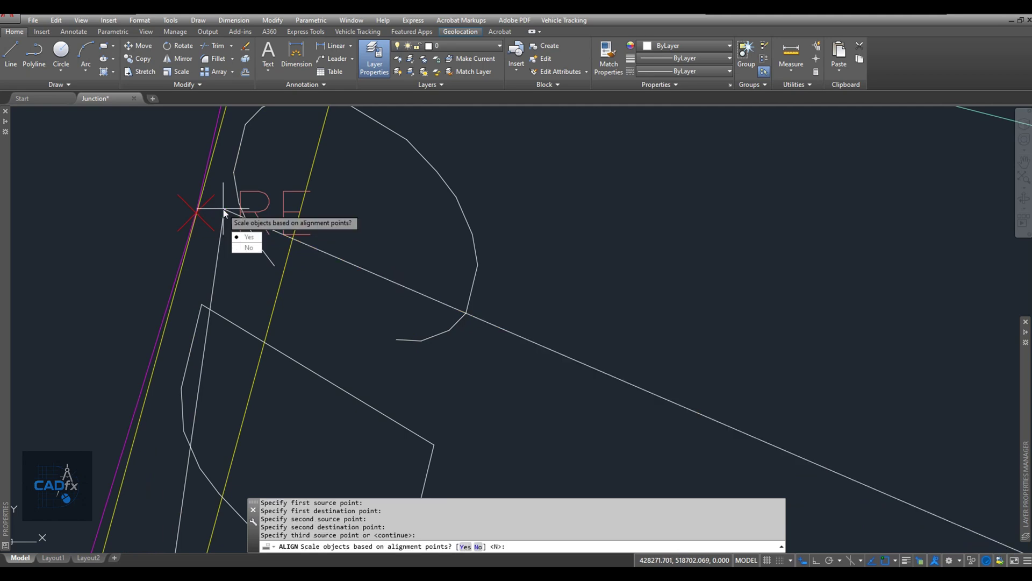
pyautogui.write('y')
pyautogui.press('Return')
pyautogui.scroll(-8, 406, 241)
pyautogui.scroll(-10, 508, 281)
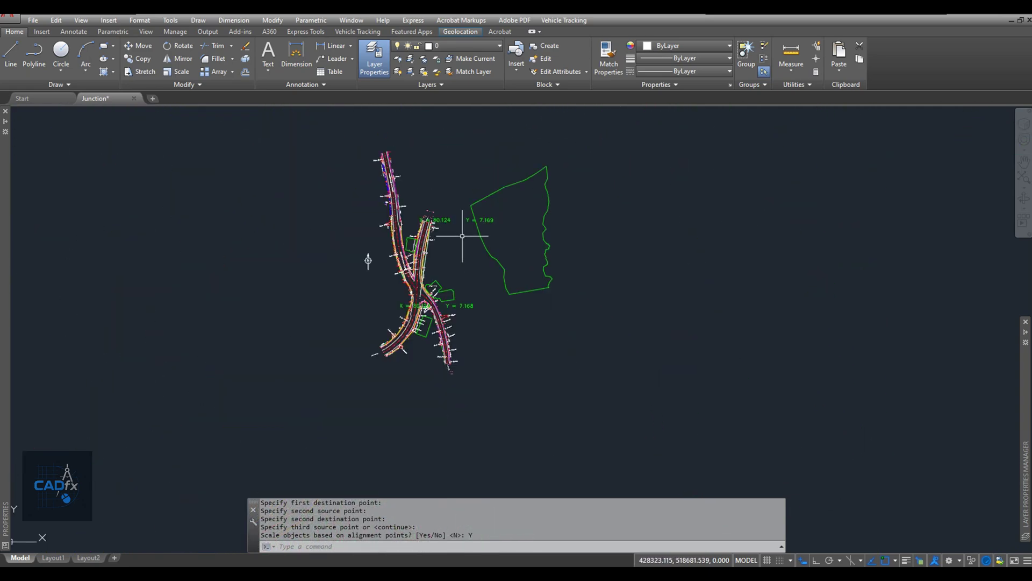
pyautogui.scroll(2, 463, 236)
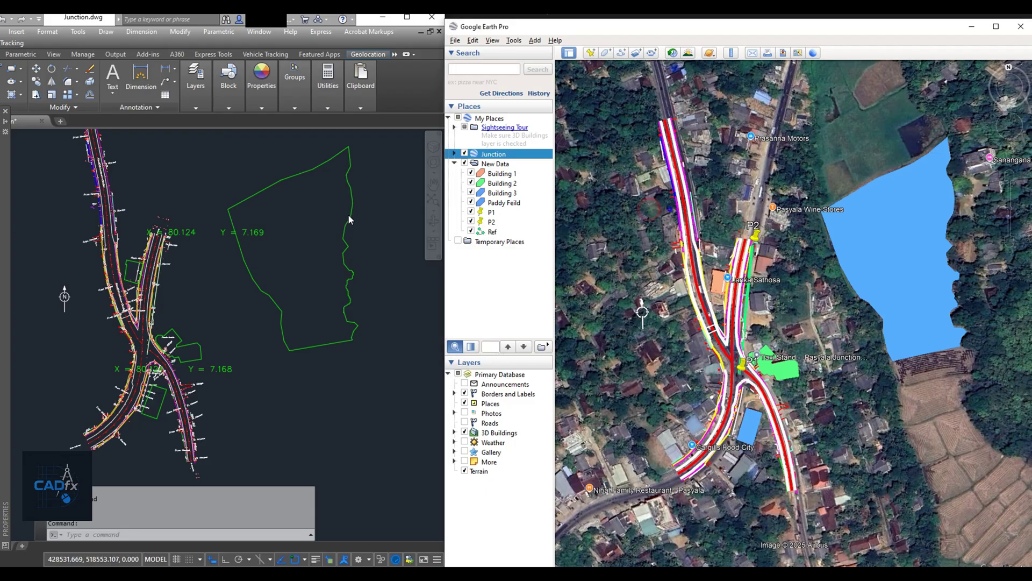
# Delete the upper and lower X/Y coordinate labels
pyautogui.click(353, 214)
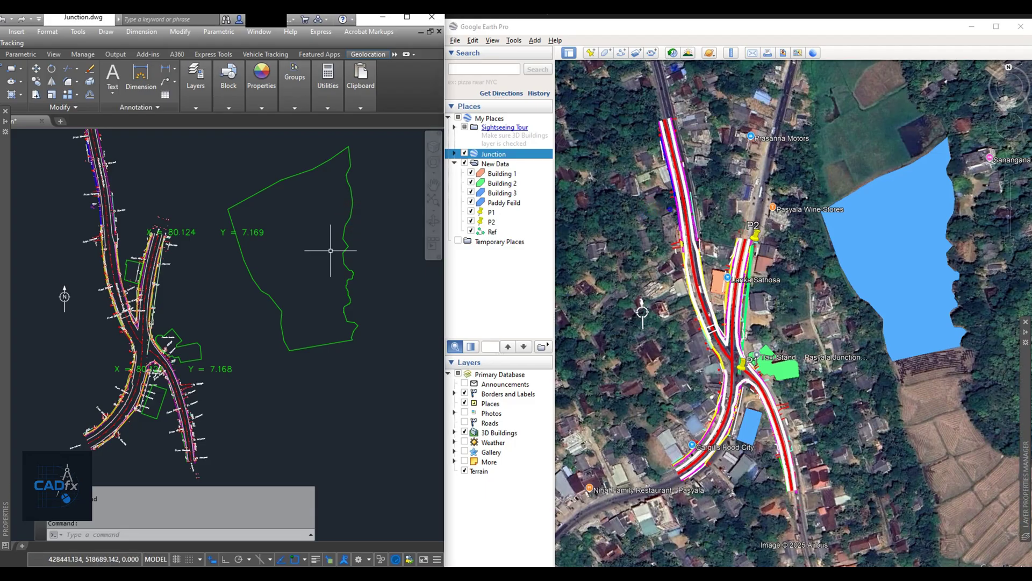
pyautogui.click(188, 232)
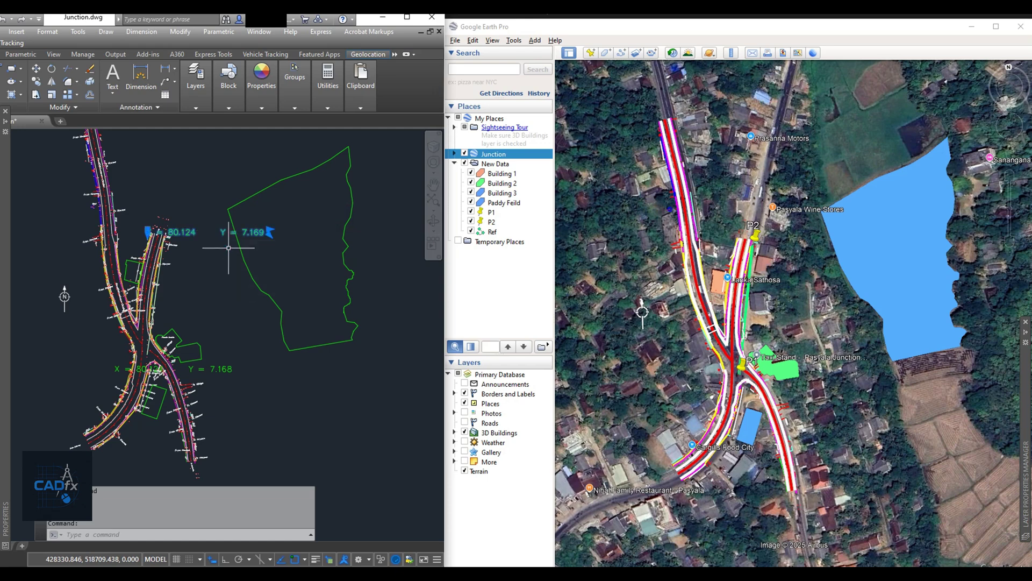
pyautogui.click(212, 374)
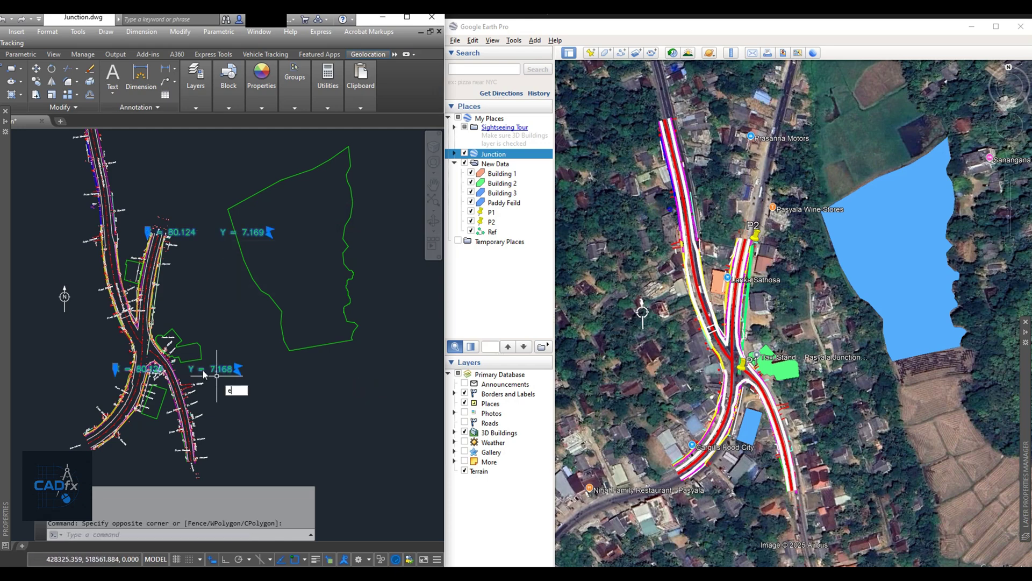
pyautogui.press('Delete')
pyautogui.scroll(3, 215, 349)
pyautogui.moveTo(215, 349); pyautogui.dragTo(207, 258, button='middle')
pyautogui.scroll(-2, 207, 258)
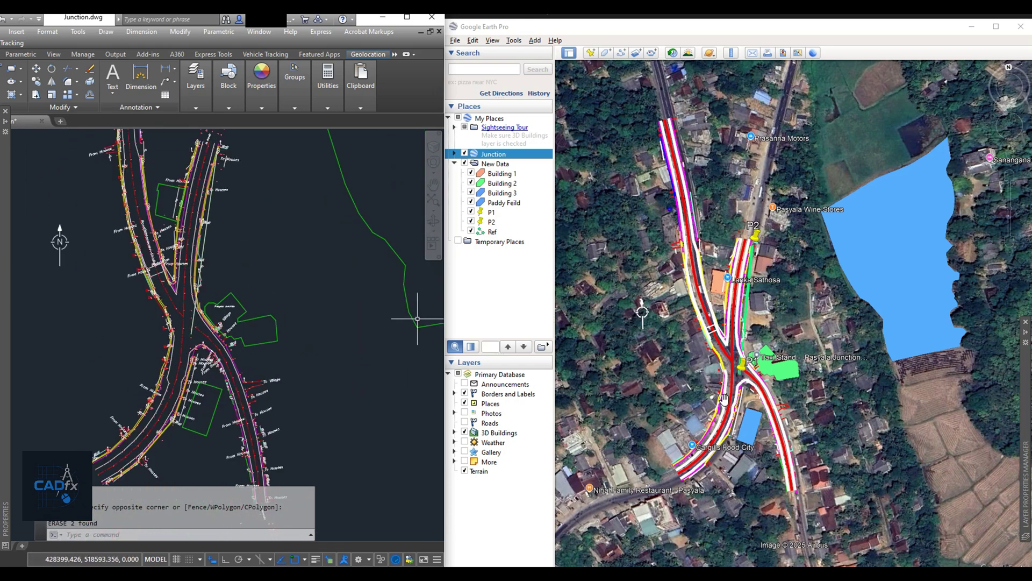
pyautogui.scroll(3, 806, 300)
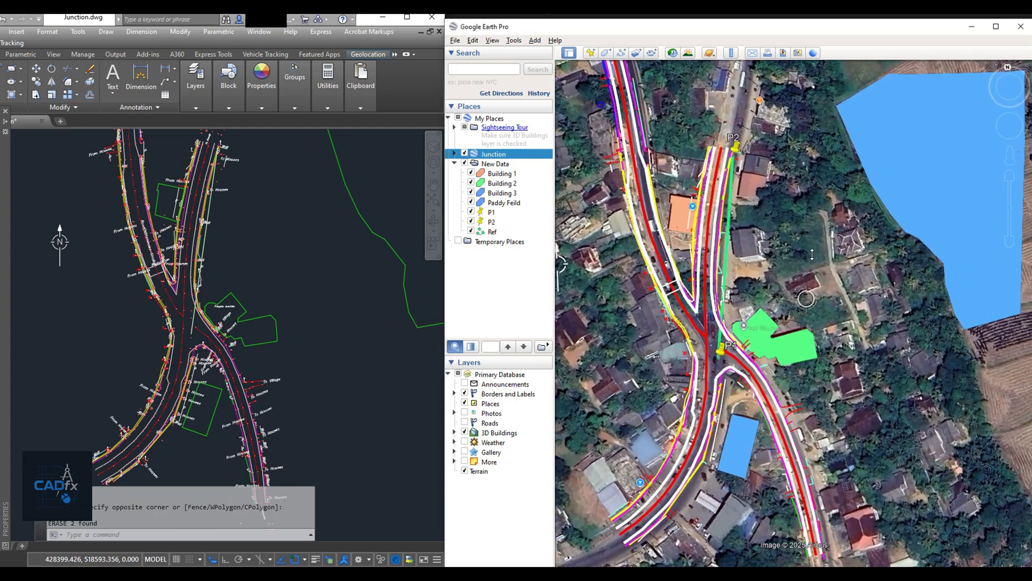
# Toggle Google Earth Pro's Junction overlay off and on to compare with the aligned outlines
pyautogui.click(316, 389)
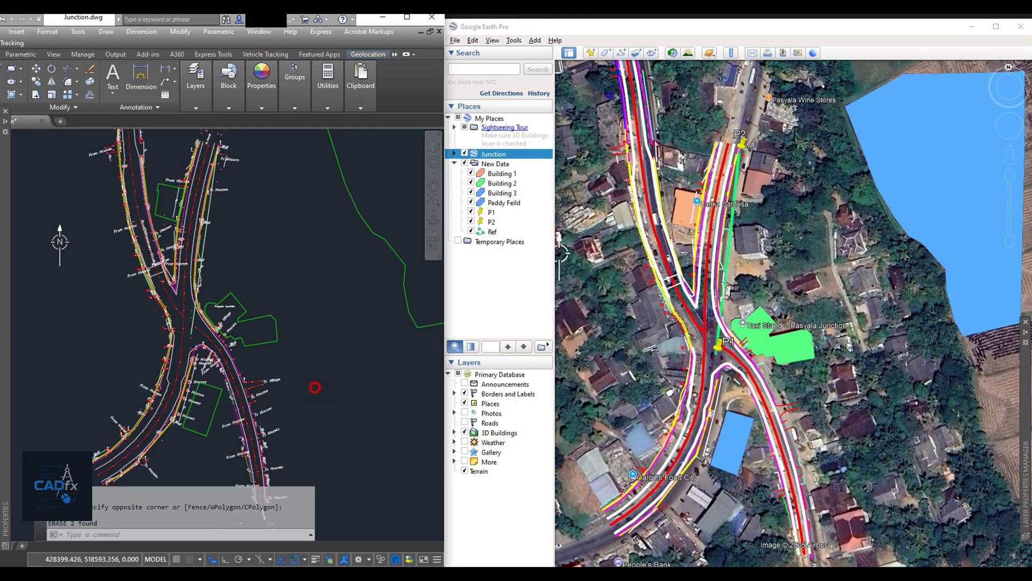
pyautogui.moveTo(285, 398); pyautogui.dragTo(301, 389, button='middle')
pyautogui.scroll(-2, 302, 382)
pyautogui.scroll(2, 278, 369)
pyautogui.scroll(-2, 279, 369)
pyautogui.click(766, 300)
pyautogui.scroll(-4, 766, 301)
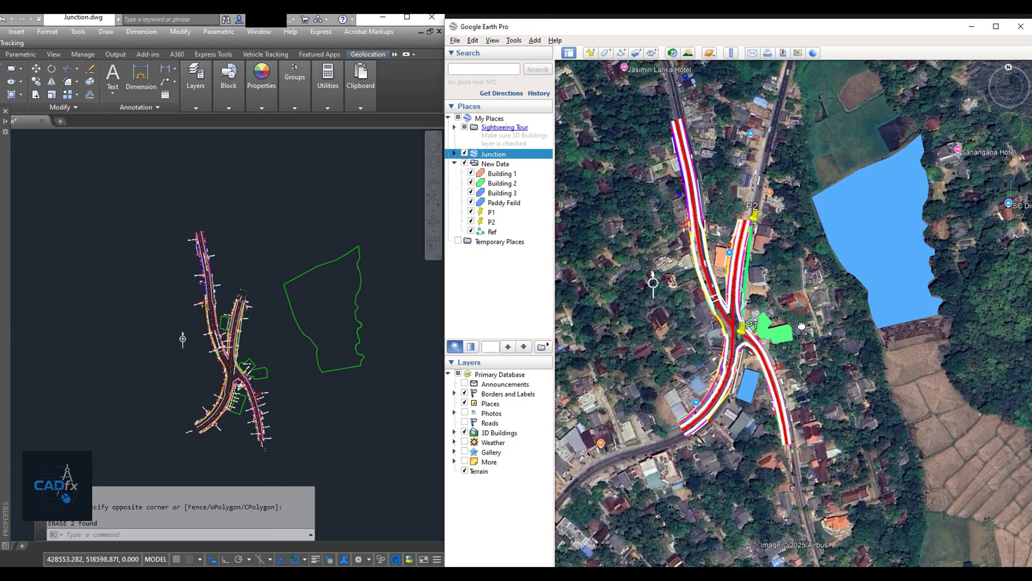
pyautogui.click(368, 237)
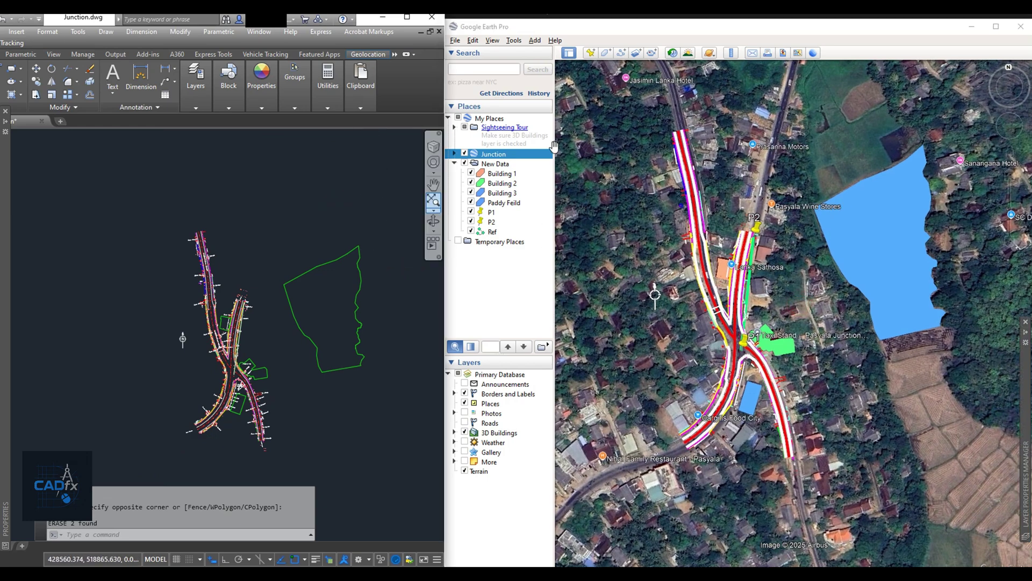
pyautogui.click(465, 153)
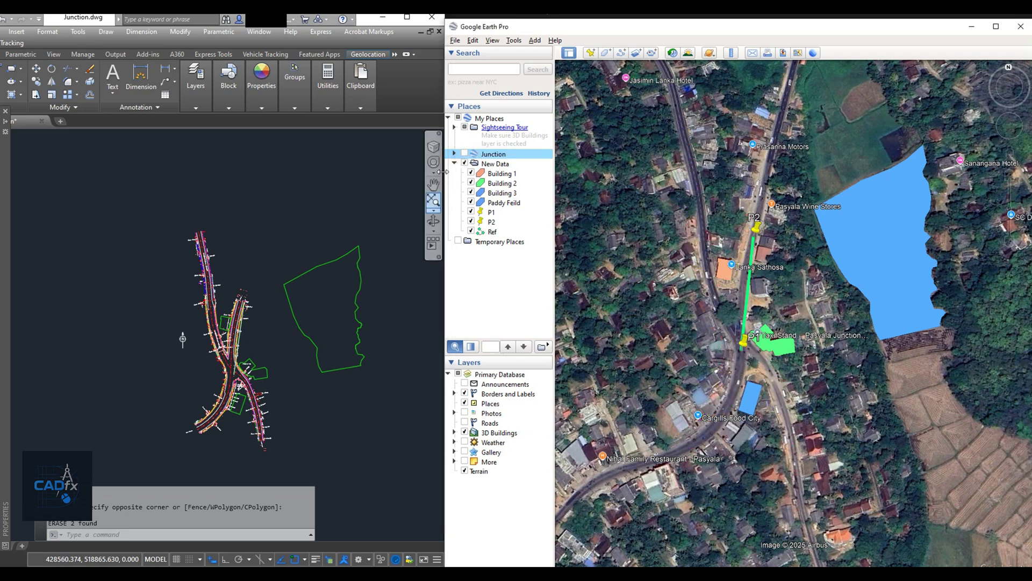
pyautogui.click(465, 154)
pyautogui.click(263, 221)
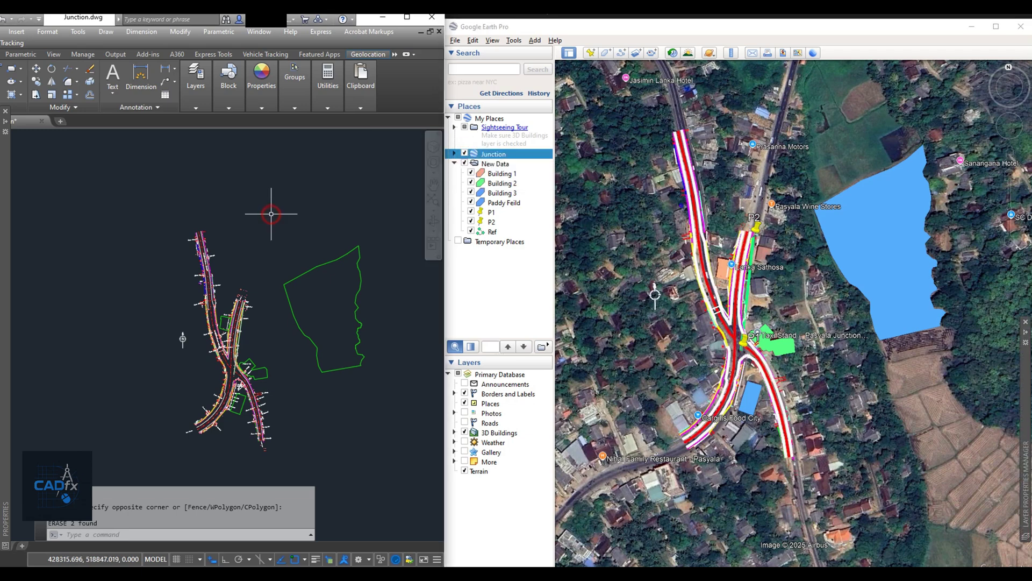